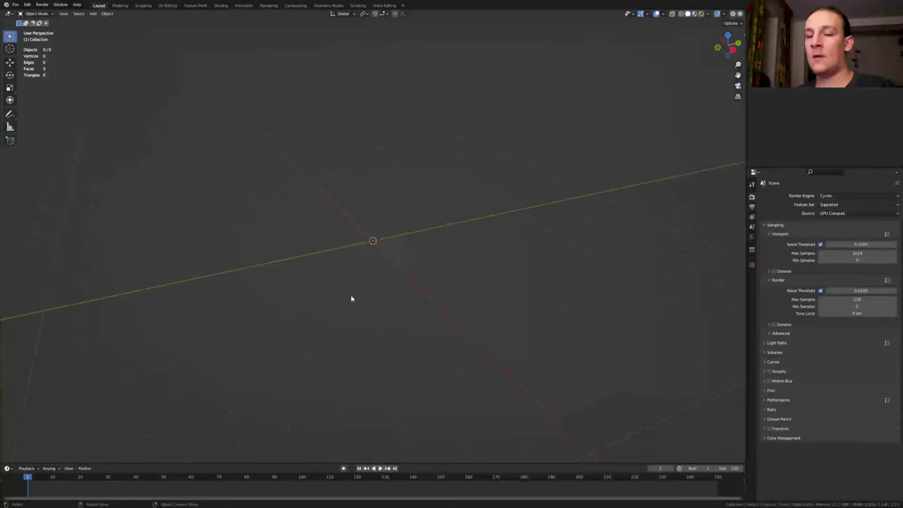
Step: Add a UV sphere at the origin and give it fluid physics of type Flow
key("shift+a")
mouse_move(351, 297)
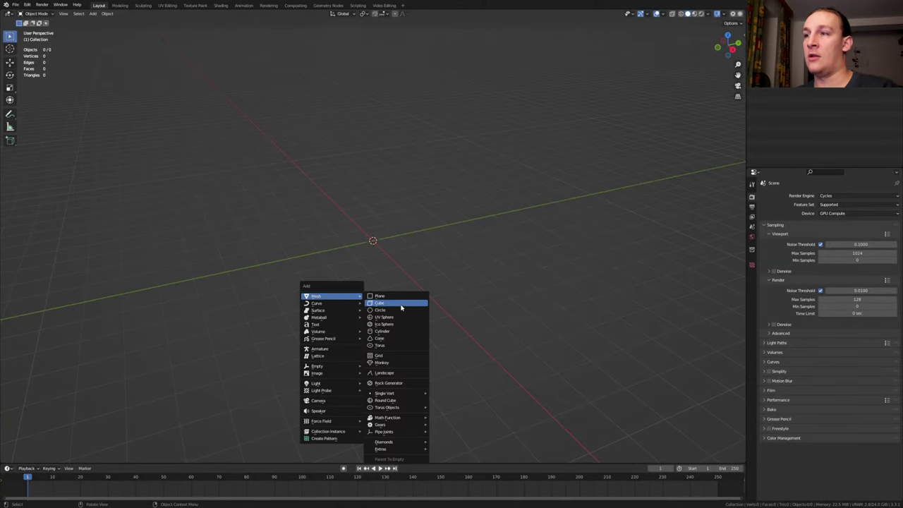
left_click(404, 319)
left_click(752, 291)
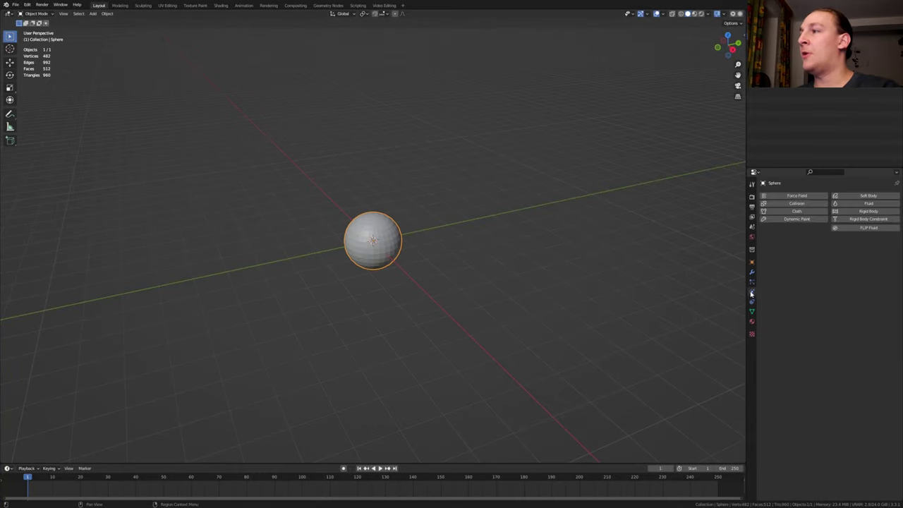
left_click(861, 203)
left_click(839, 251)
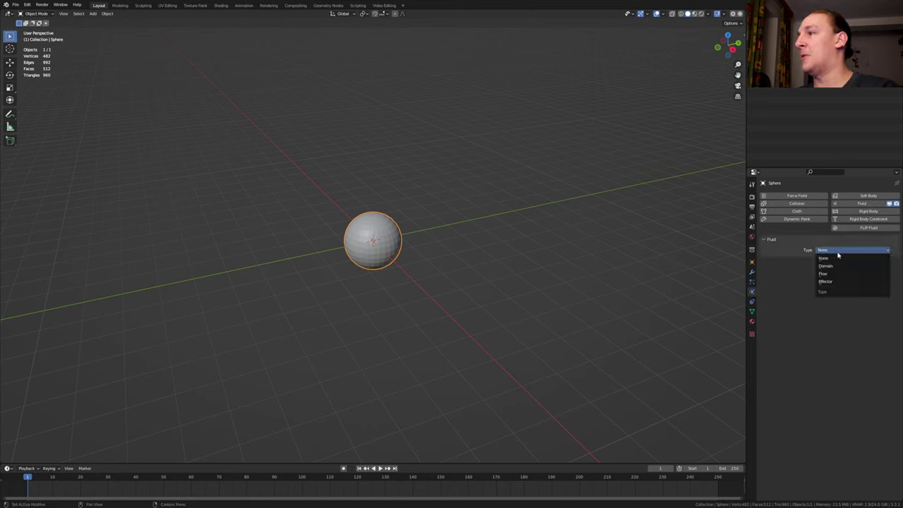
left_click(840, 273)
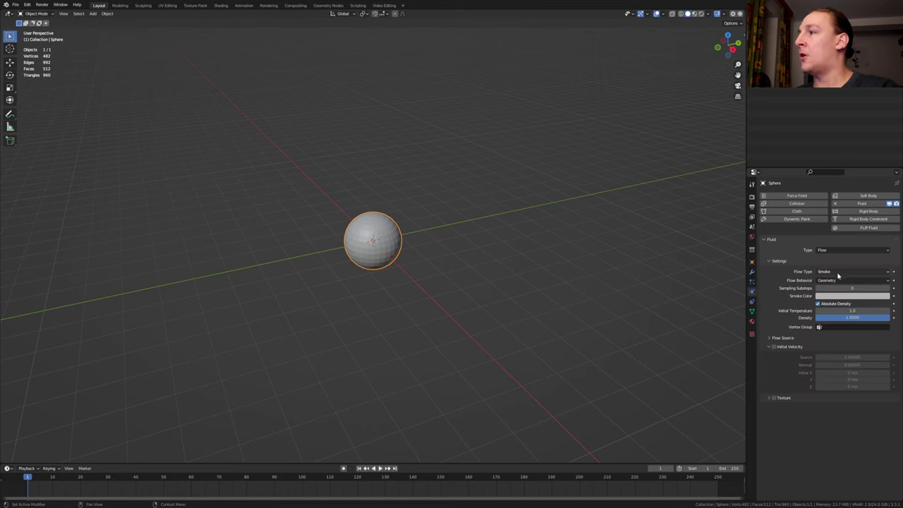
Step: Set the sphere's flow type to Fire + Smoke with Inflow behavior, and scale it down to under half its size
left_click(837, 274)
left_click(840, 293)
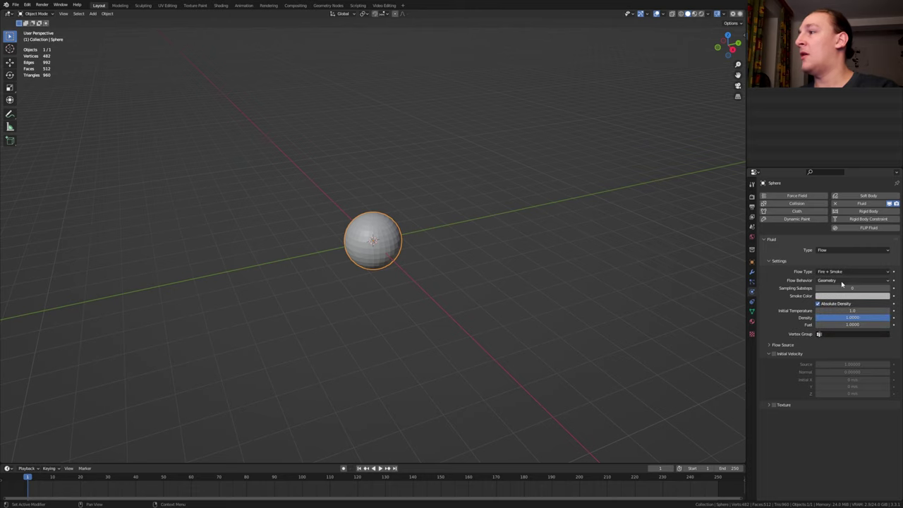
left_click(842, 280)
left_click(843, 294)
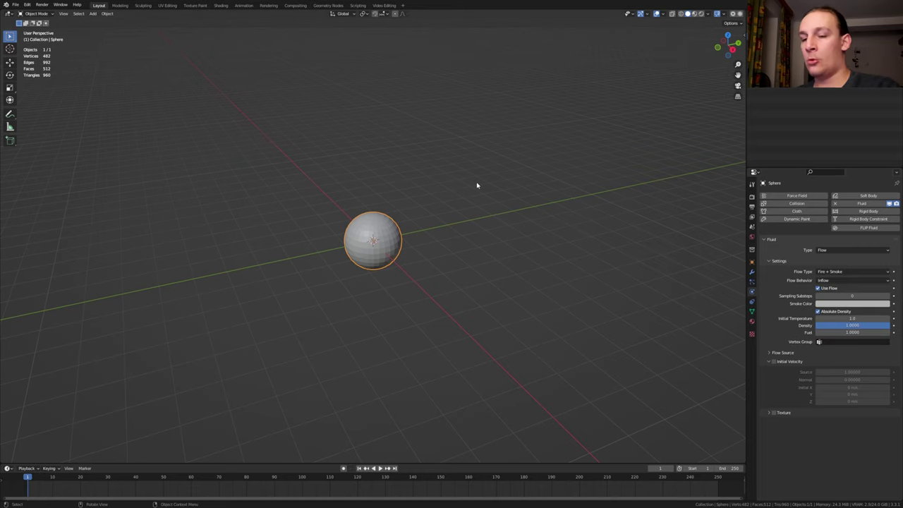
type("s.5")
key("Return")
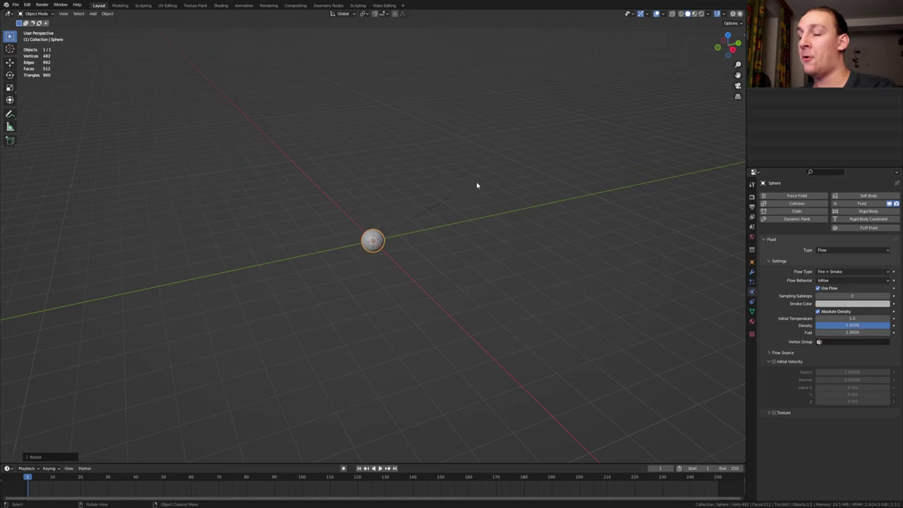
Step: Add a cube around the sphere and make it a fluid Domain
scroll(355, 227, "up", 4)
key("shift+a")
mouse_move(455, 249)
left_click(484, 257)
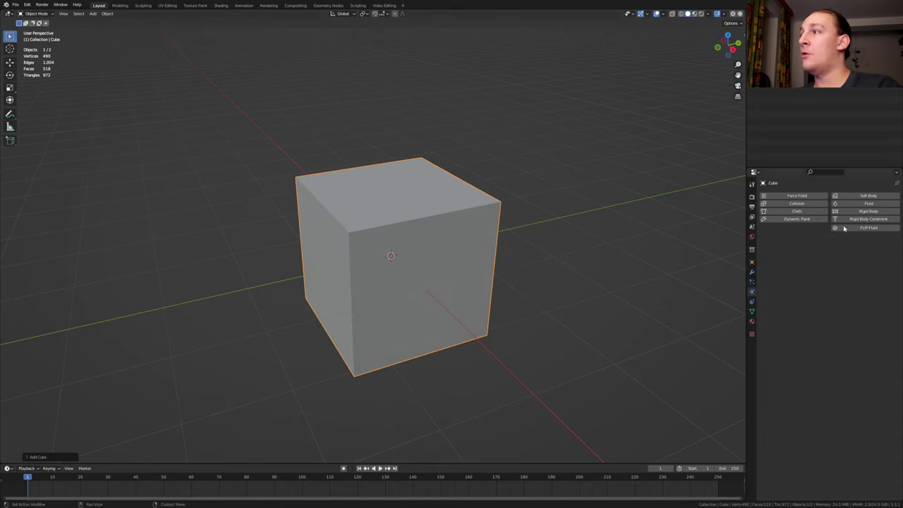
left_click(849, 251)
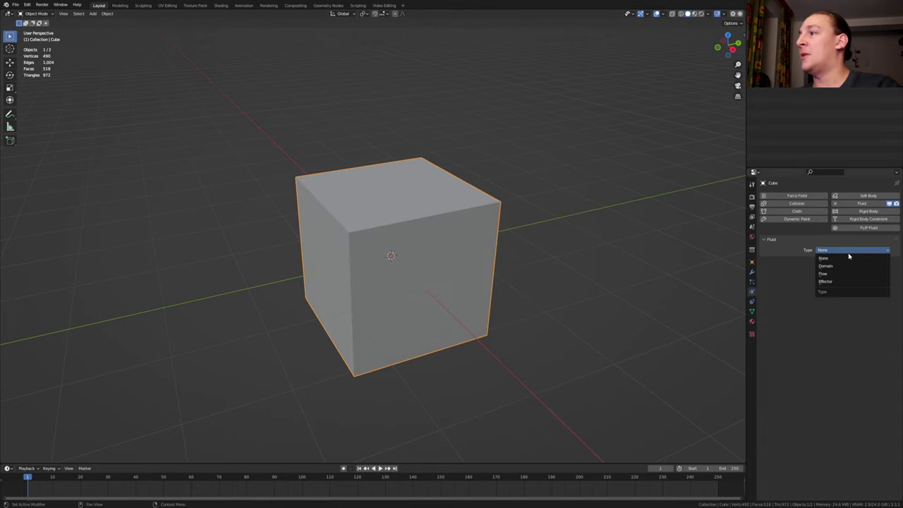
left_click(846, 266)
Step: Set the domain's resolution divisions to 128 and enable Dissolve and Noise for the gas
left_click(852, 280)
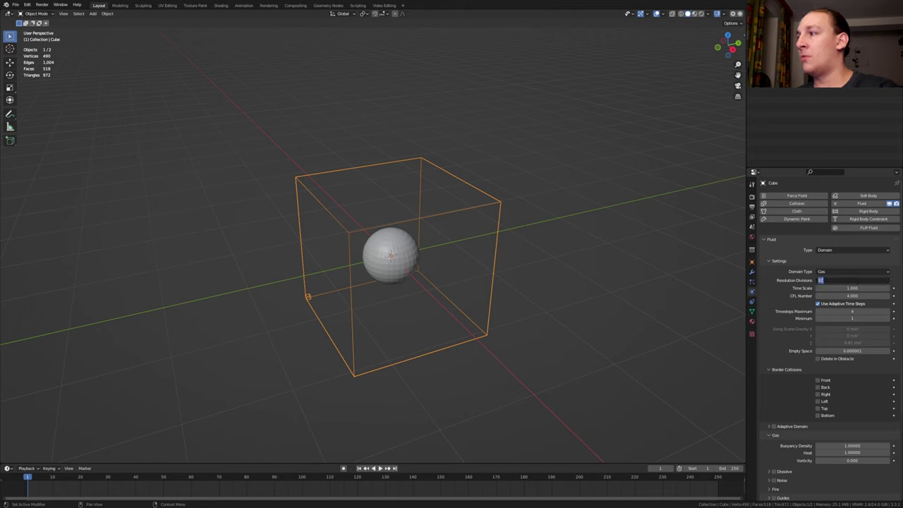
type("128")
key("Return")
left_click(734, 348)
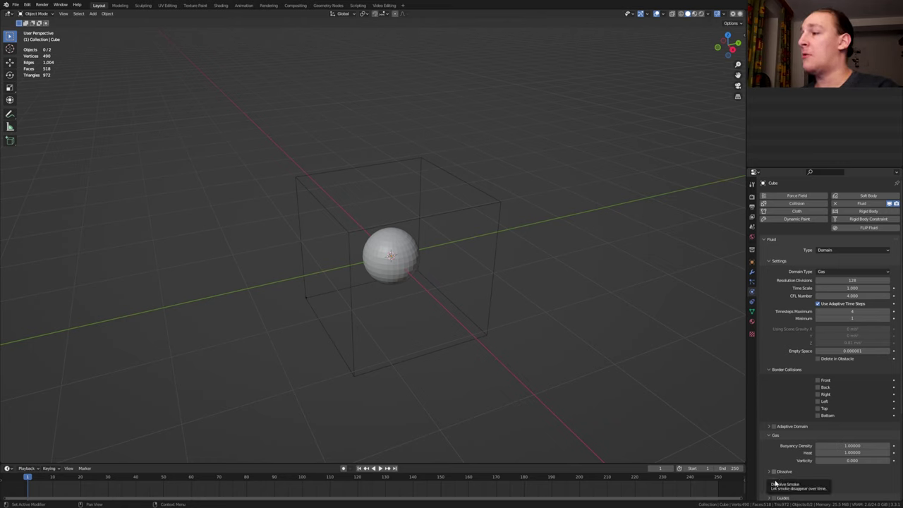
left_click(773, 471)
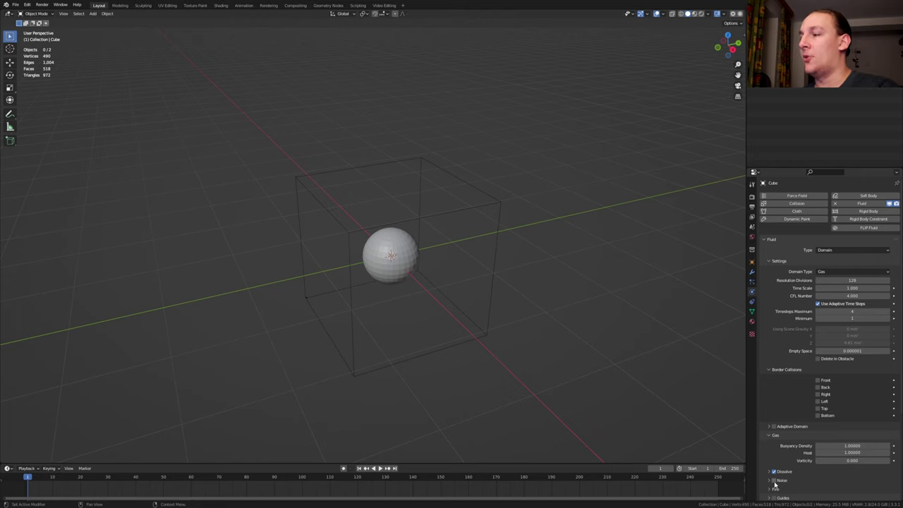
Step: Add a Turbulence force field at the origin and set its strength to 0.5
key("shift+a")
mouse_move(420, 398)
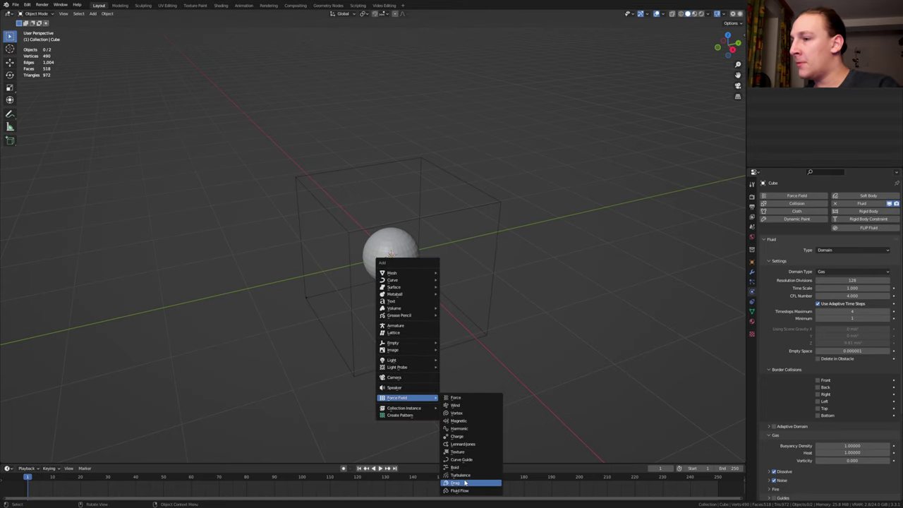
left_click(460, 475)
left_click(852, 259)
type("5")
key("Return")
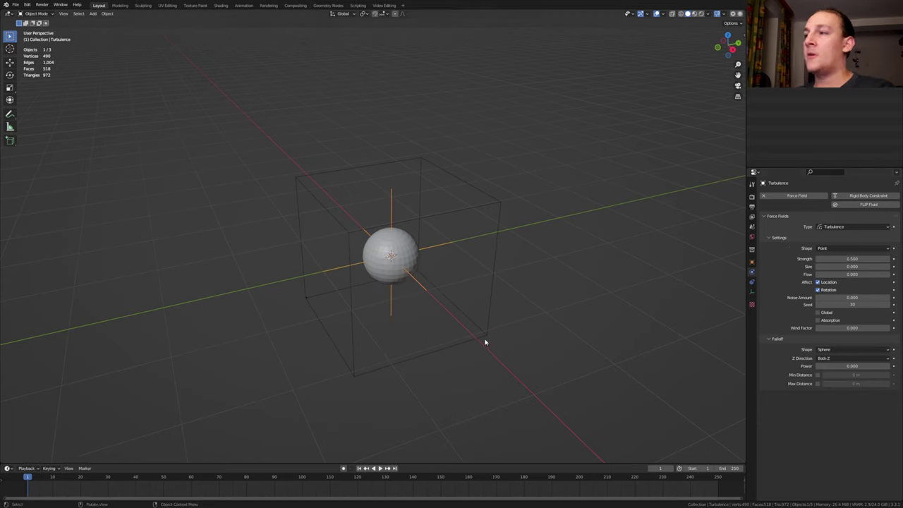
Step: Set the domain cube's gravity field weight to 0 and its cache type to All with Is Resumable enabled
left_click(485, 341)
scroll(841, 377, "down", 2)
scroll(847, 388, "down", 3)
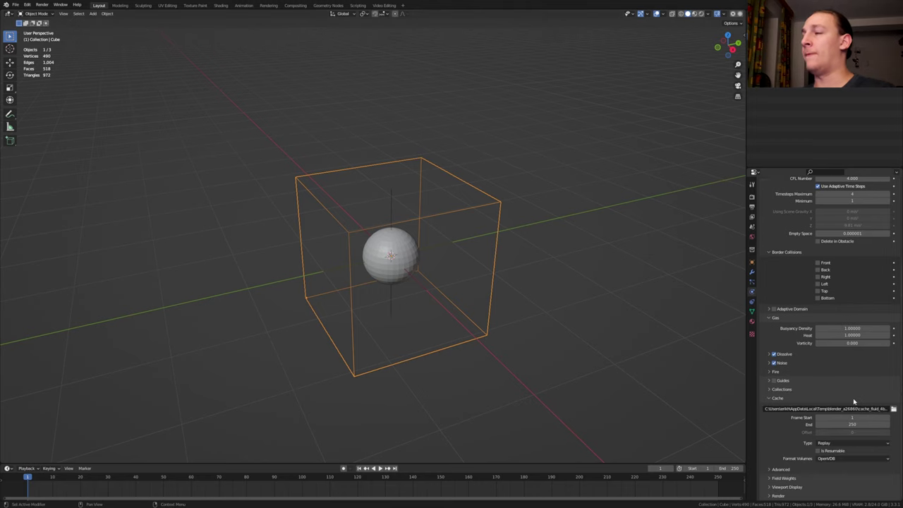
left_click(783, 478)
scroll(793, 479, "down", 4)
left_click(839, 399)
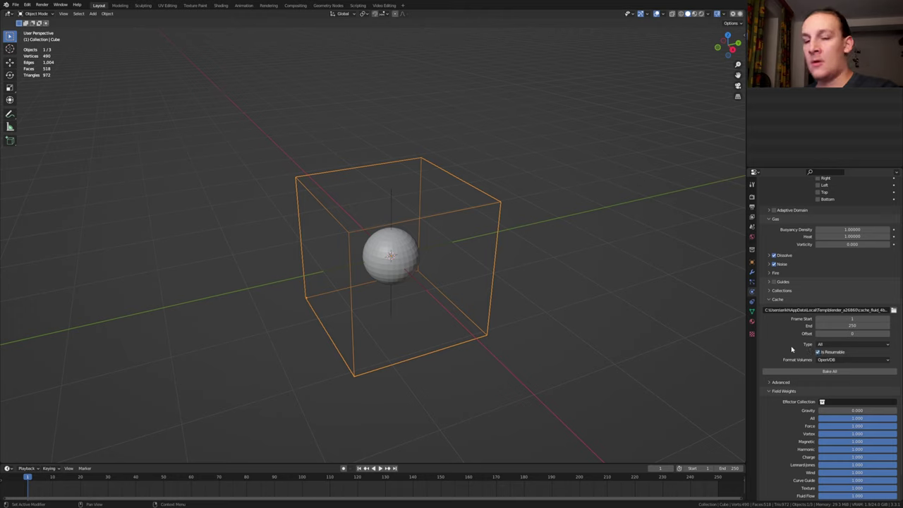
Step: Save the file and bake the whole fluid simulation
key("ctrl+s")
left_click(803, 372)
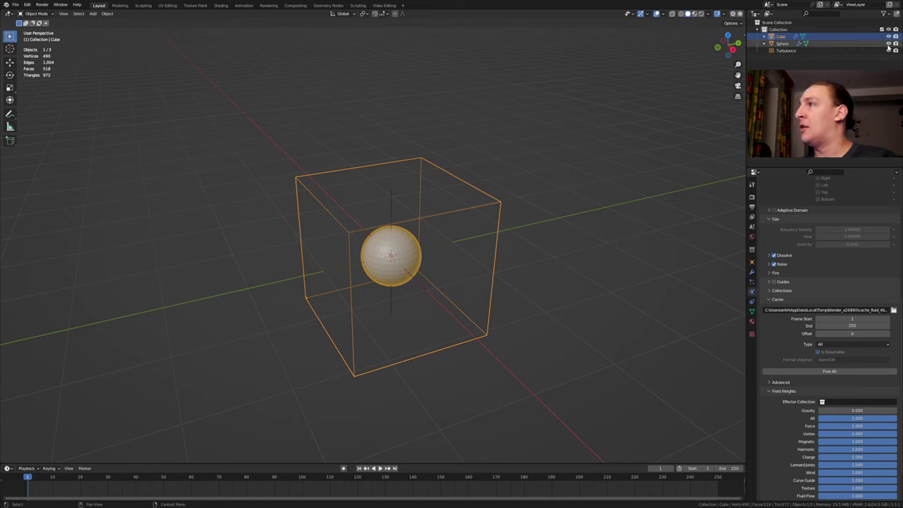
Step: Hide the sphere in the viewport and in renders, and hide the domain cube
left_click(888, 44)
left_click(894, 43)
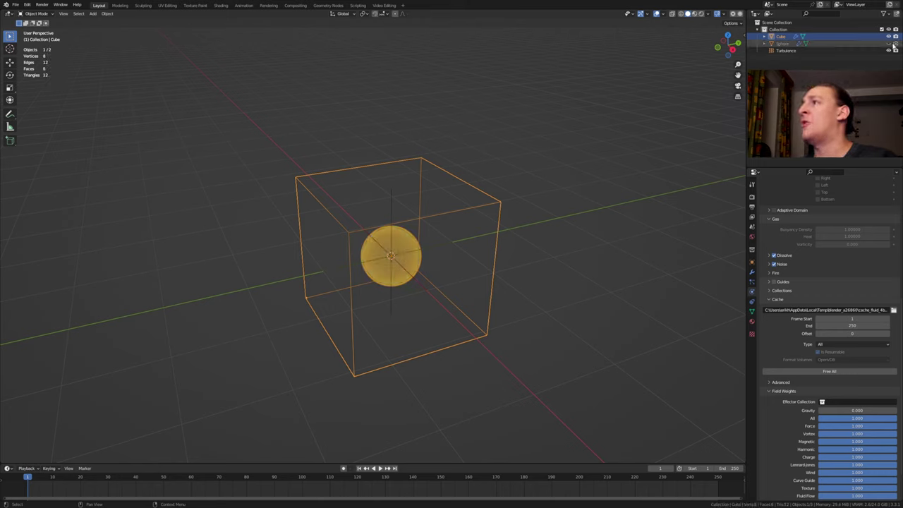
key("alt+a")
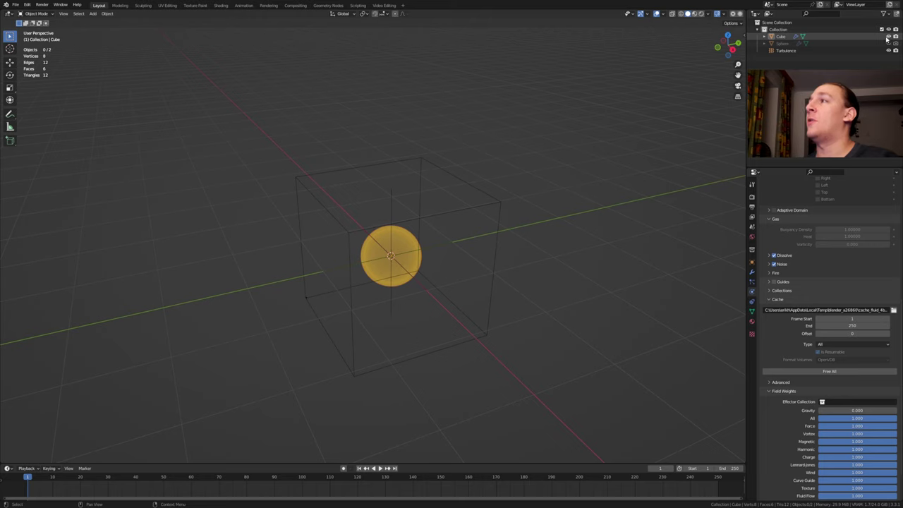
left_click(888, 36)
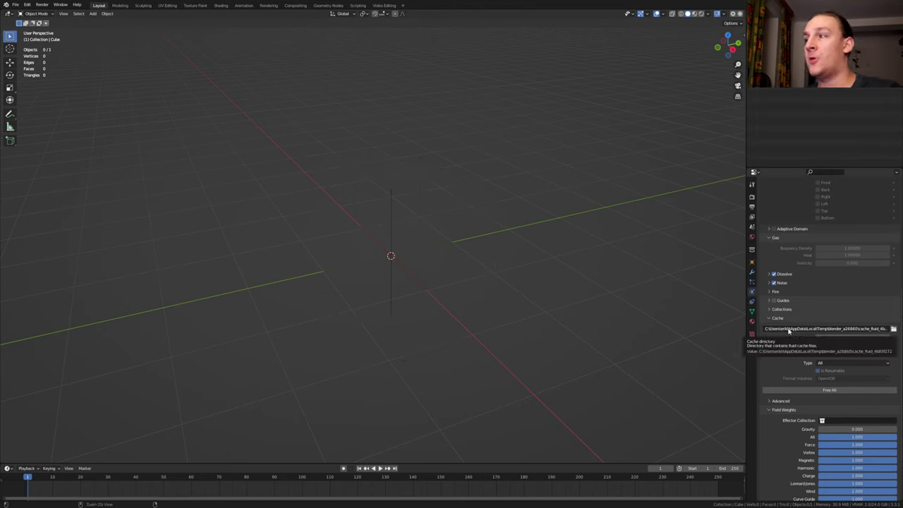
Step: Import all OpenVDB files from the data folder of the domain's fluid cache directory as a volume sequence
key("shift+a")
mouse_move(438, 250)
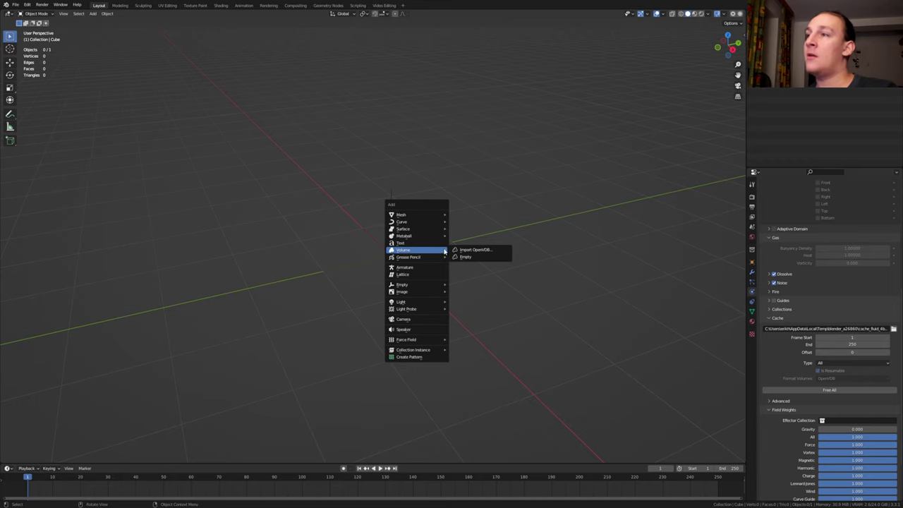
left_click(490, 250)
left_click(357, 123)
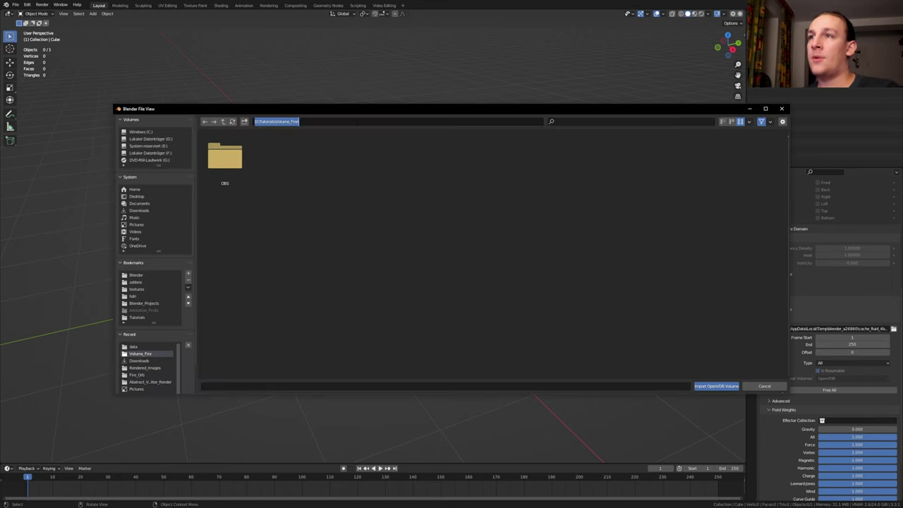
type("C:\\Users\\erikh\\AppData\\Local\\Temp\\blender_a26860\\cache_fluid_4b85f272")
key("Return")
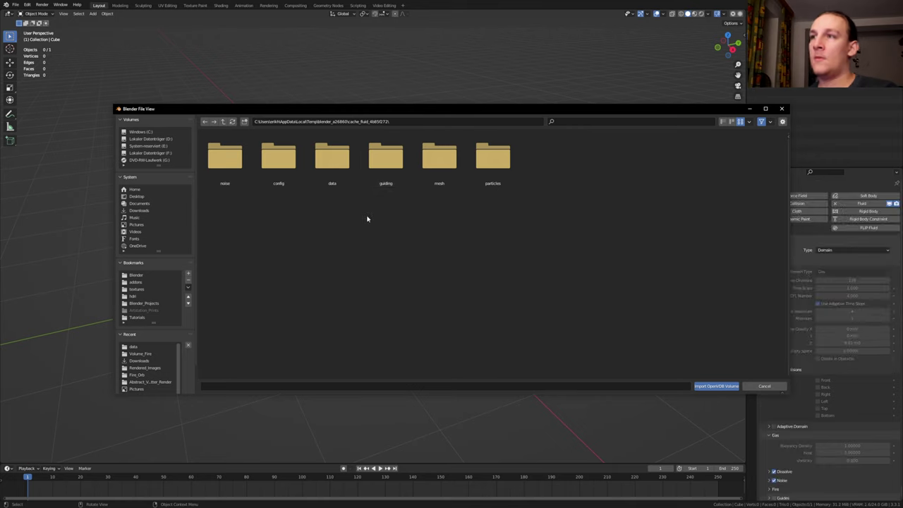
double_click(332, 156)
key("a")
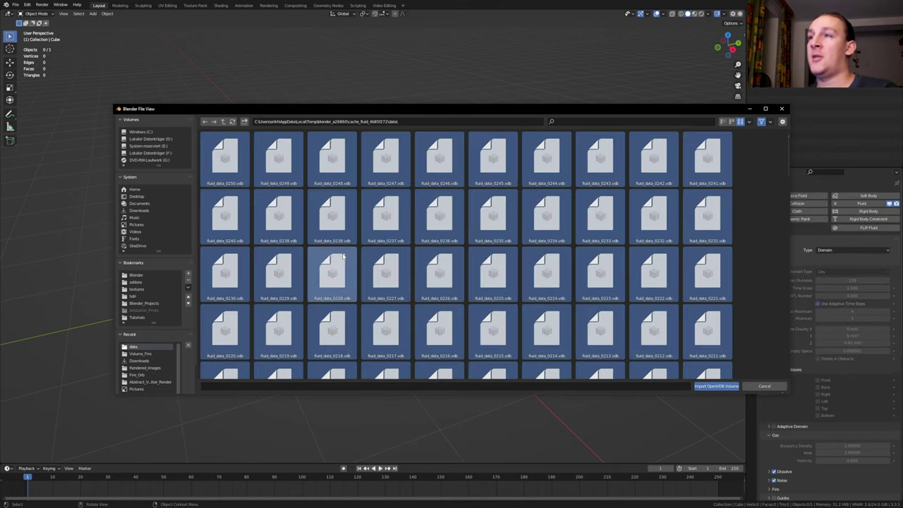
key("Return")
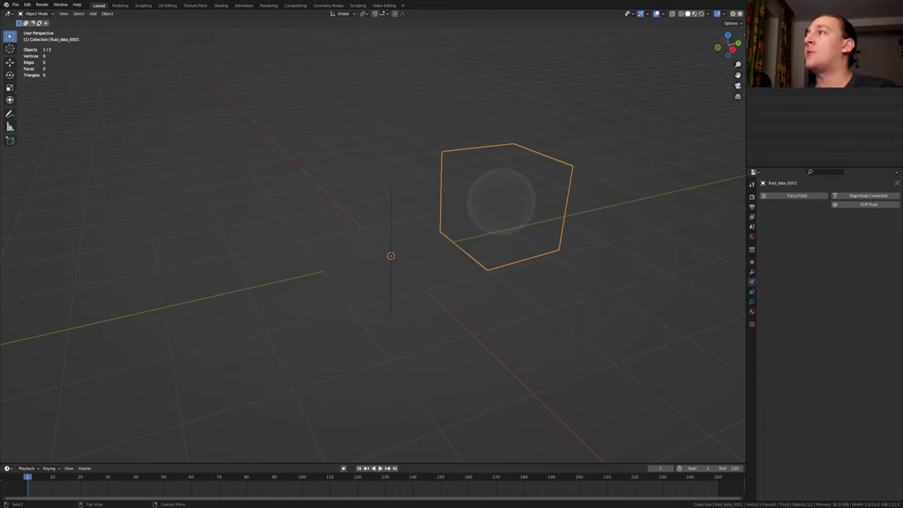
Step: Hide the imported volume and add a new cube at the origin
key("Delete")
key("shift+a")
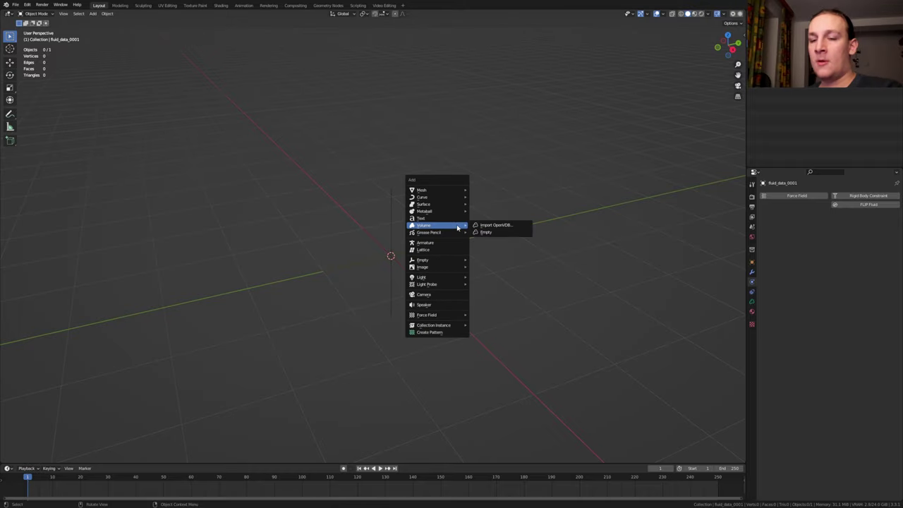
mouse_move(443, 195)
left_click(475, 201)
Step: Add a Volume to Mesh modifier to the new cube with fluid_data_0001 as its source object
left_click(789, 198)
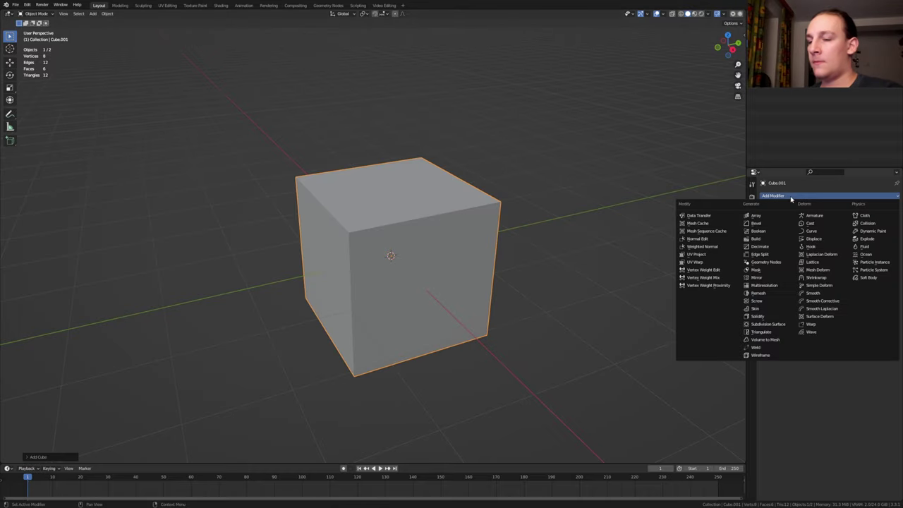
left_click(769, 339)
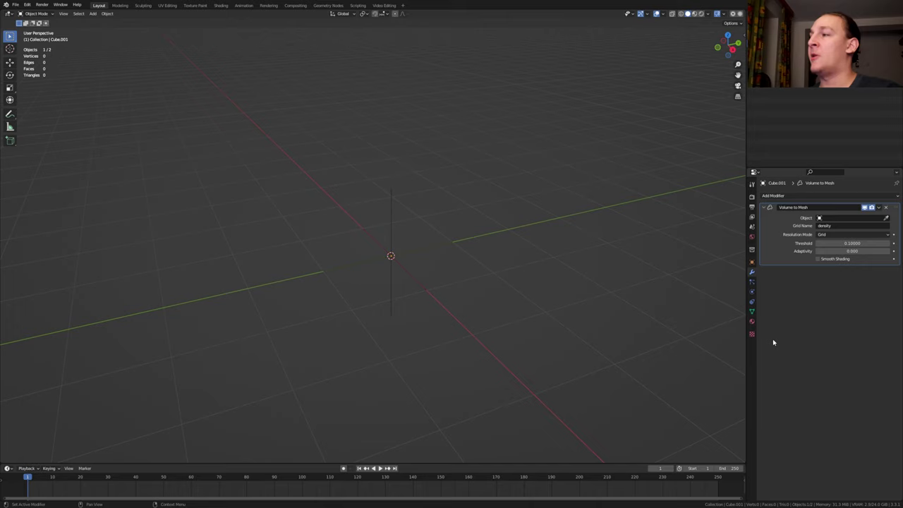
left_click(843, 218)
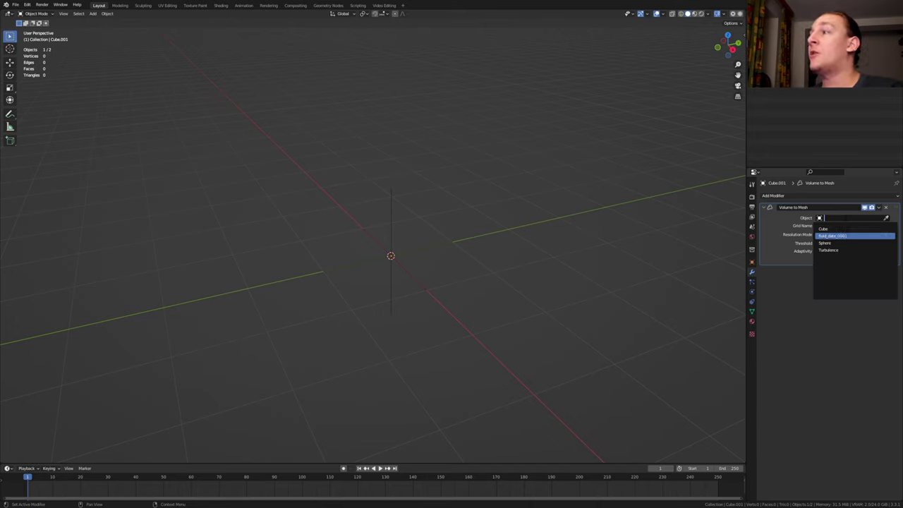
left_click(832, 236)
Step: Set the Volume to Mesh grid name to flame and adaptivity to 1, and save the file
left_click(839, 225)
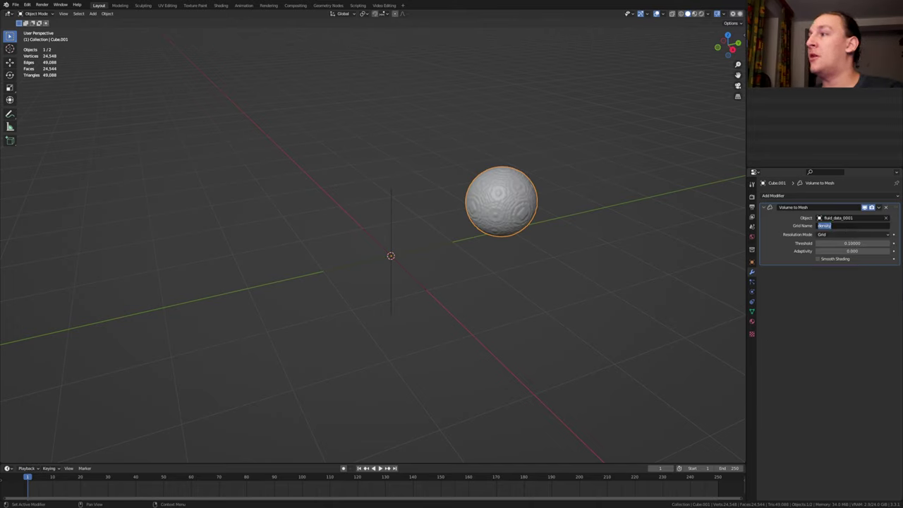
left_click(857, 252)
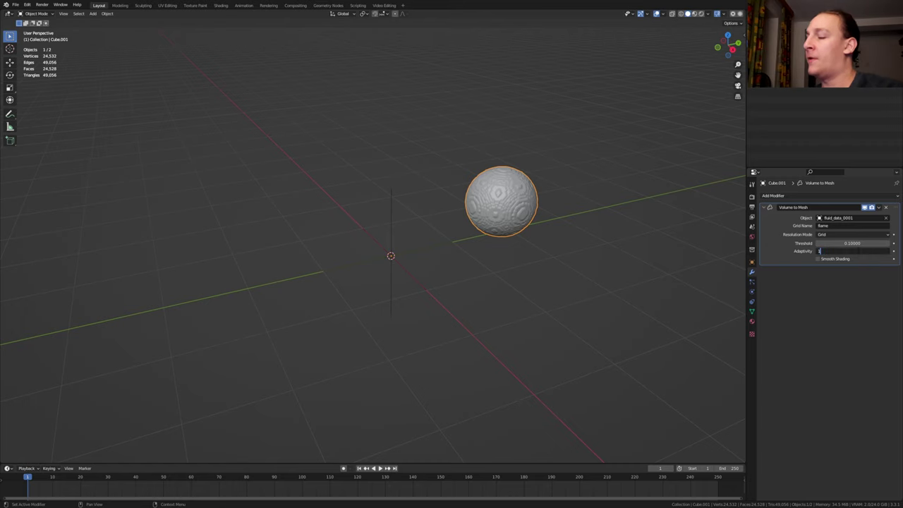
key("Return")
key("ctrl+s")
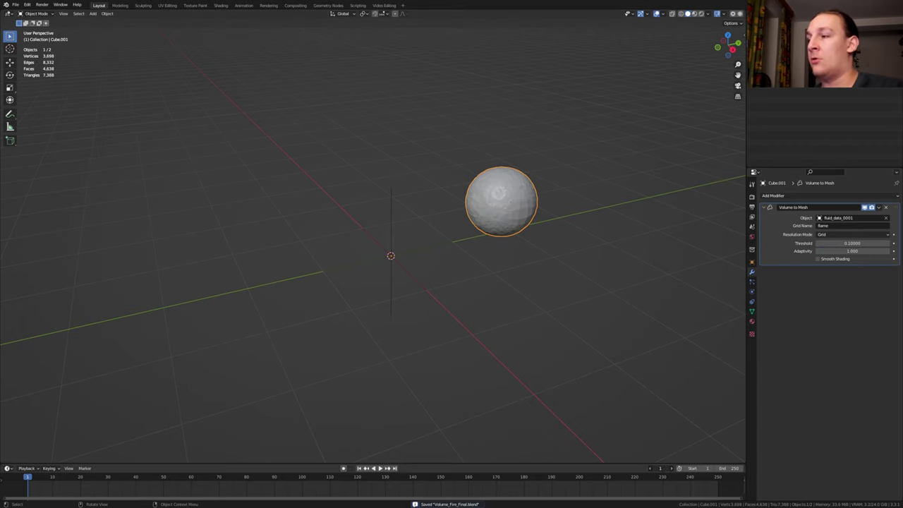
Step: Set the current frame of the timeline to 100
type("10")
type("0")
key("Return")
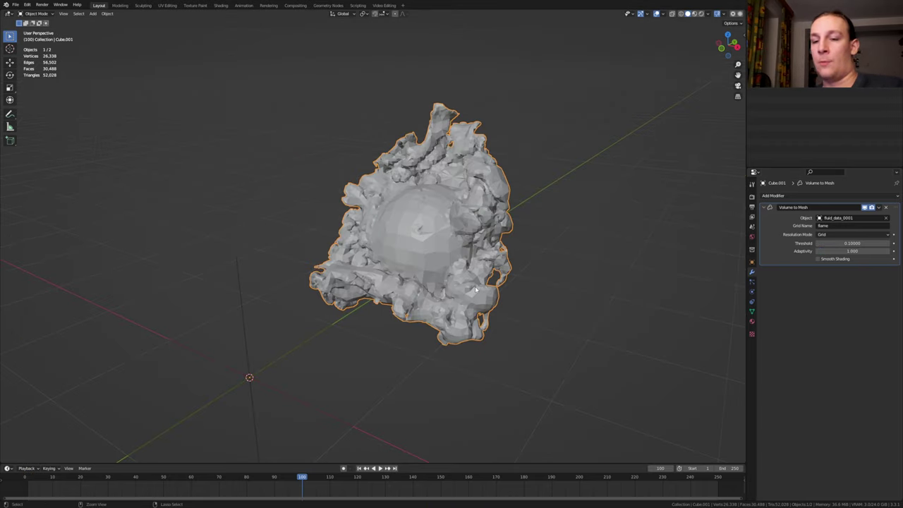
Step: Add a Subdivision modifier to the flame mesh with 3 viewport levels, and enable smooth shading on the Volume to Mesh modifier
key("ctrl+1")
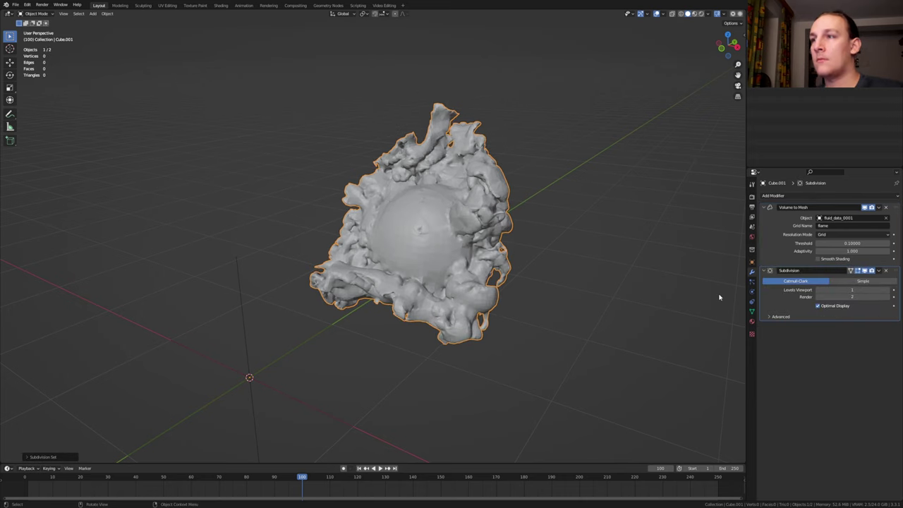
left_click(856, 290)
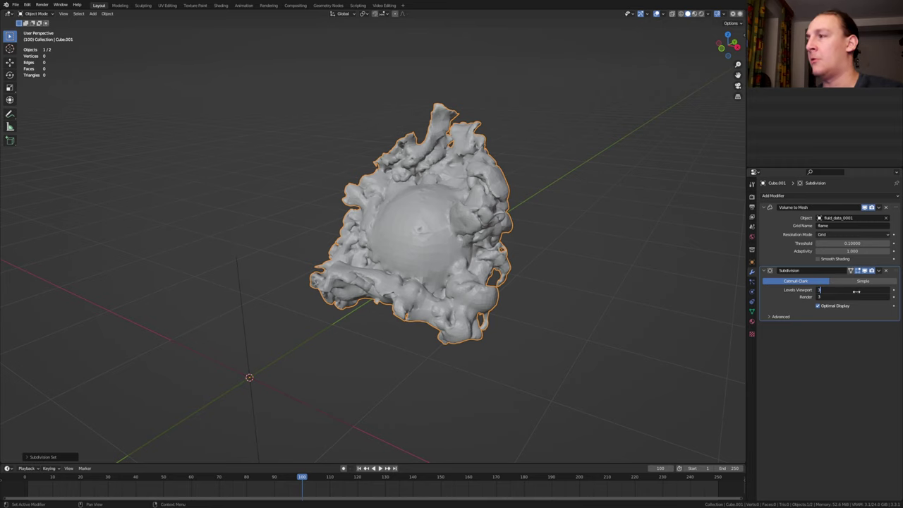
type("3")
key("Return")
left_click(817, 259)
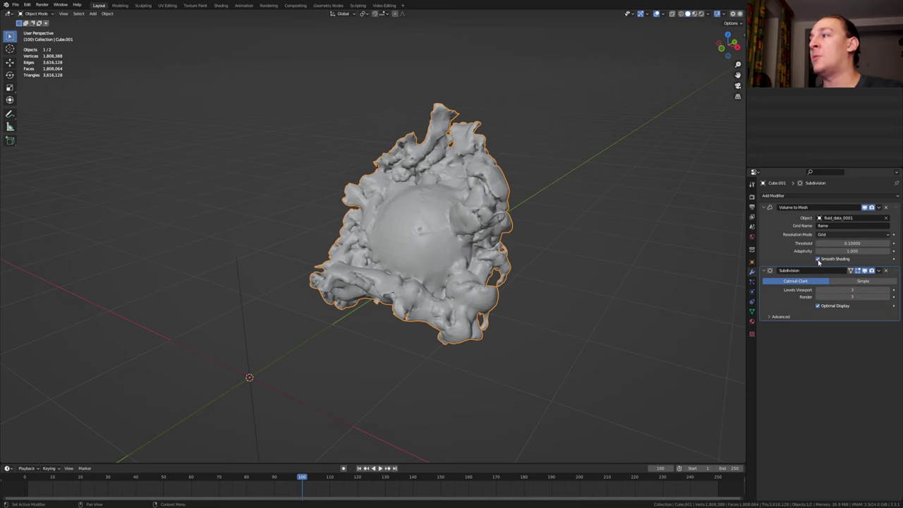
Step: In the Shading workspace, replace the world's environment image with a Sky Texture and set its sun elevation to 5°
left_click(221, 5)
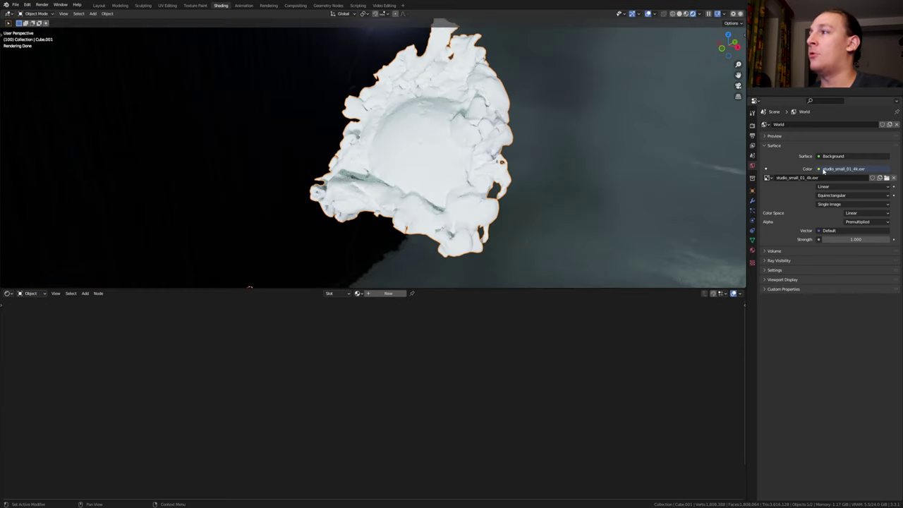
left_click(823, 170)
left_click(696, 247)
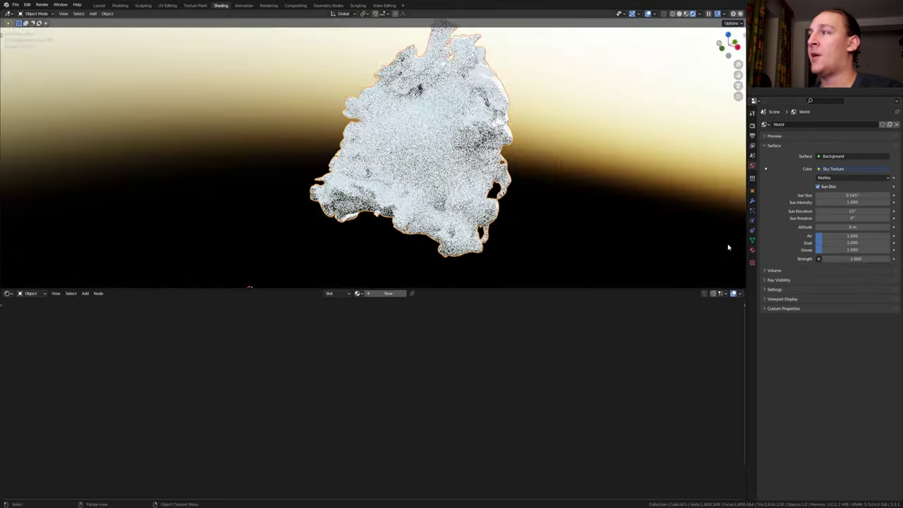
left_click(852, 211)
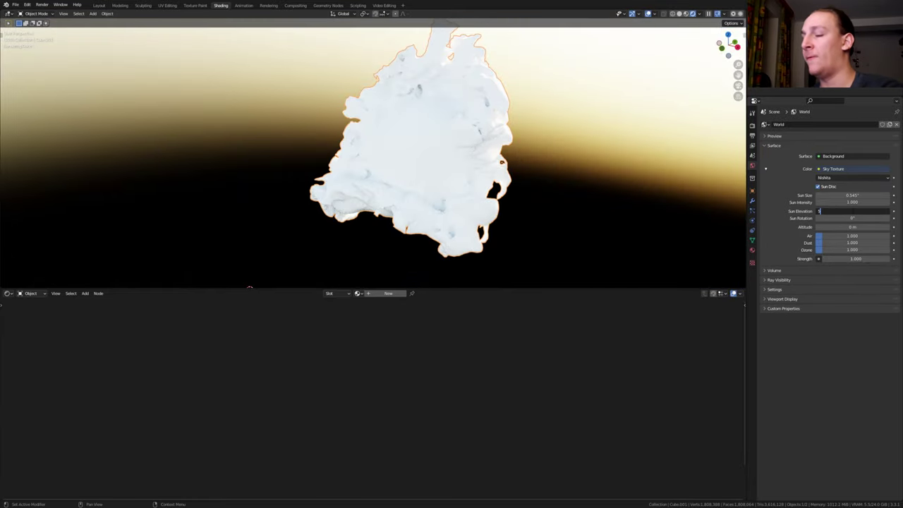
key("Return")
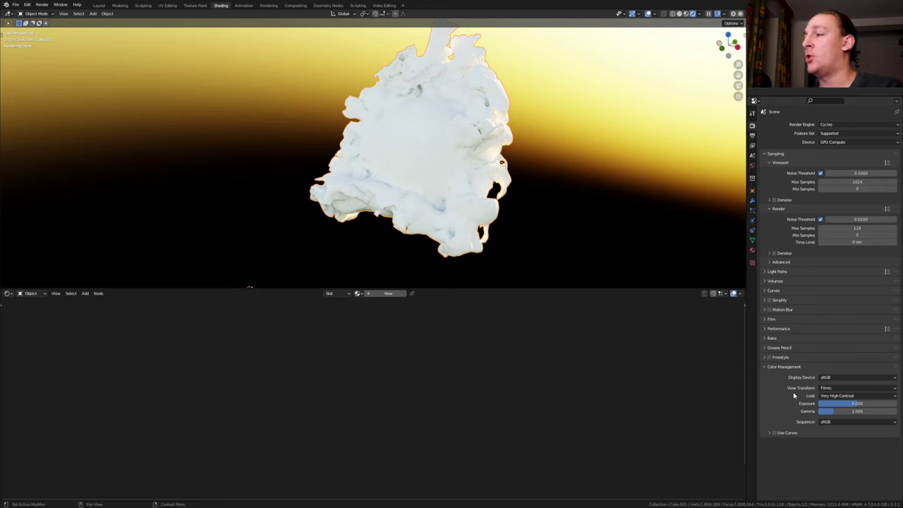
Step: Set the color management view transform to Standard and the look to None, and make the render film transparent
left_click(835, 389)
left_click(834, 397)
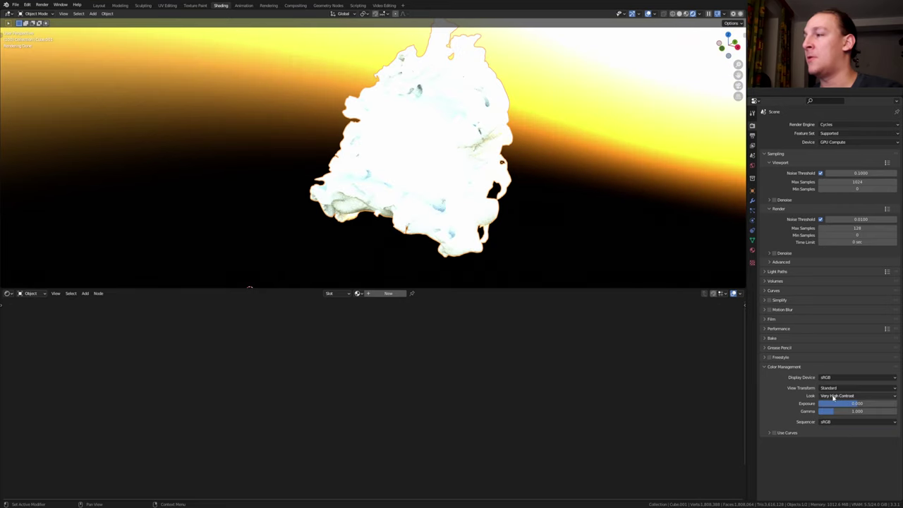
left_click(834, 396)
left_click(836, 398)
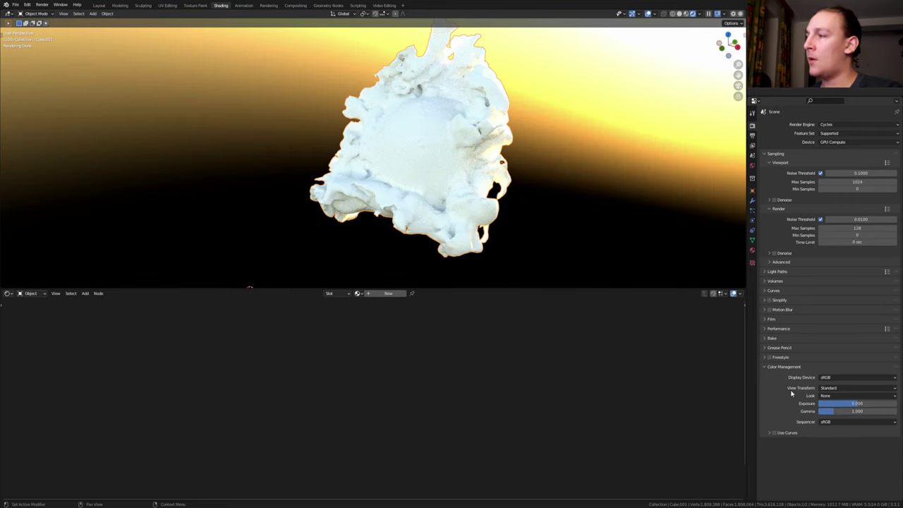
left_click(767, 319)
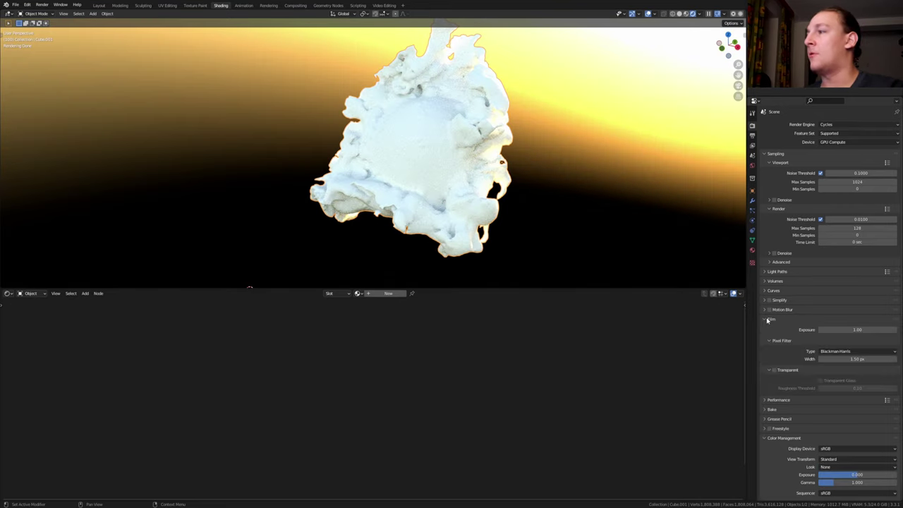
left_click(775, 370)
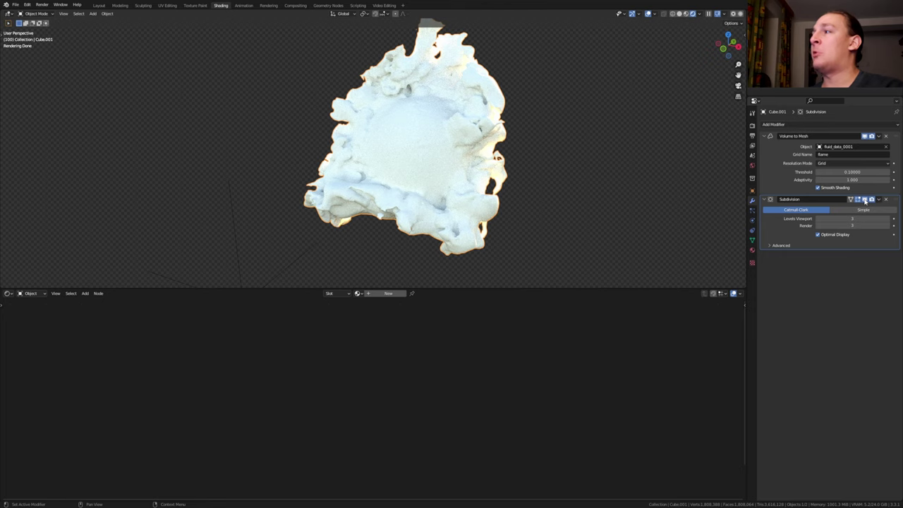
Step: Disable the Subdivision modifier in the viewport, and give the flame mesh a new material with its default Principled BSDF node deleted
left_click(865, 200)
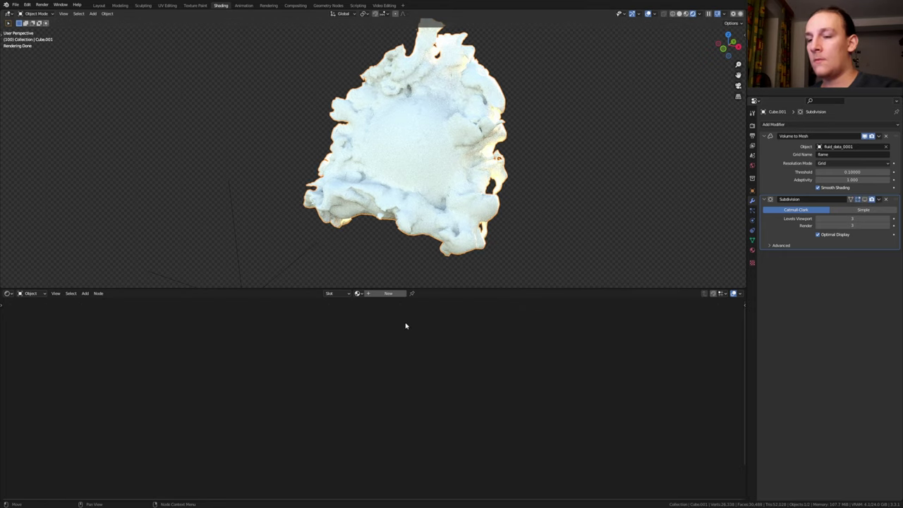
left_click(389, 293)
left_click(346, 316)
key("x")
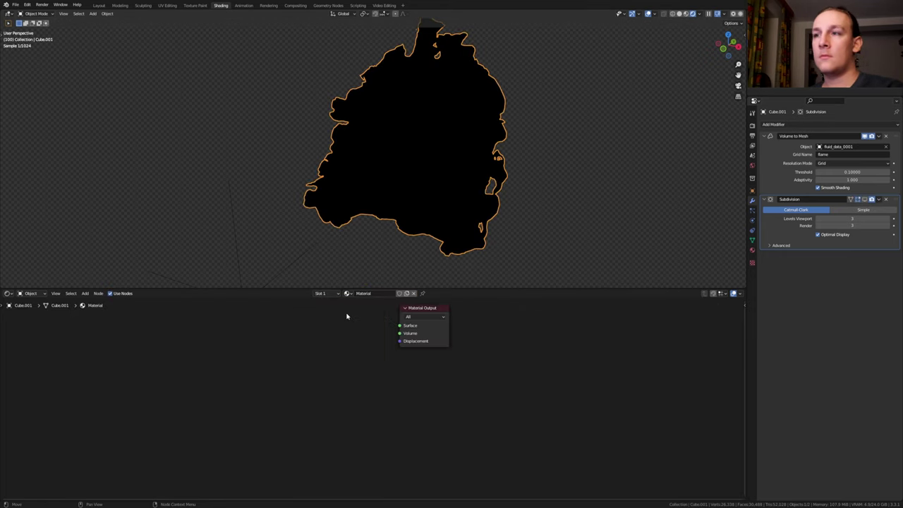
Step: Add two Mix Shader nodes, one connected to the Material Output's Surface and its duplicate connected to Volume
key("shift+a")
type("mi")
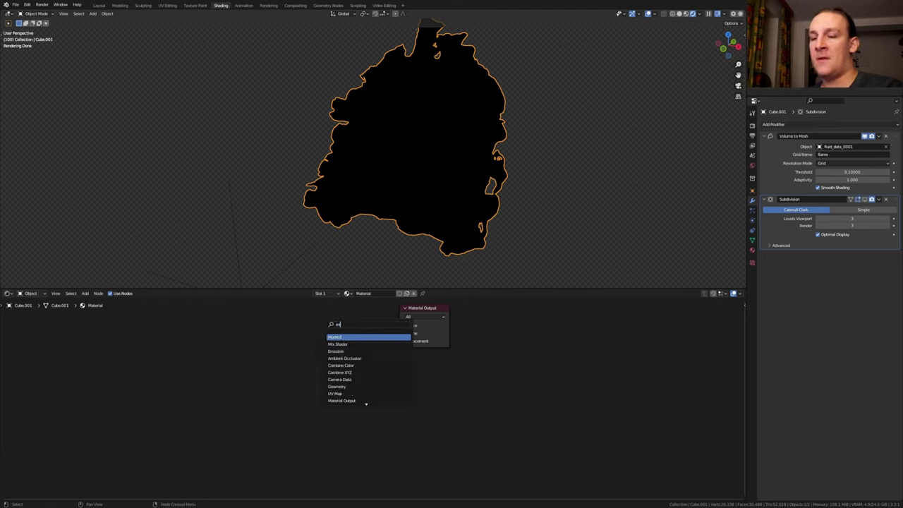
left_click(345, 344)
left_click(267, 358)
left_click_drag(290, 352, 399, 325)
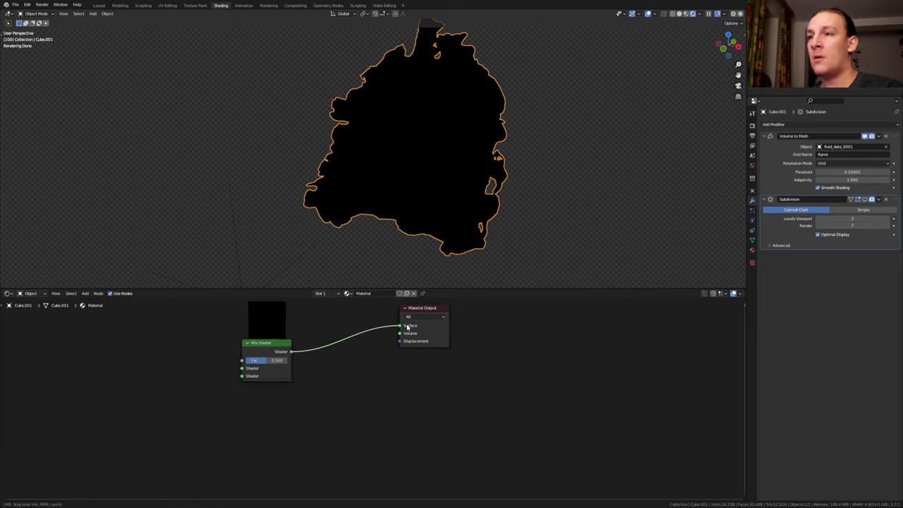
key("shift+d")
left_click(269, 442)
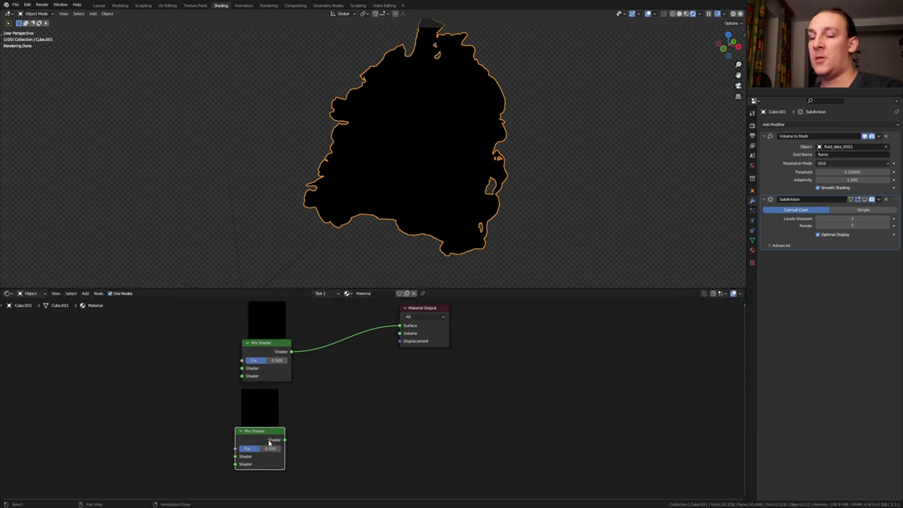
left_click_drag(283, 440, 401, 334)
Step: Add a Glass BSDF in a light orange color and connect it to the first shader input of the surface Mix Shader
middle_click_drag(402, 337, 524, 364)
key("shift+a")
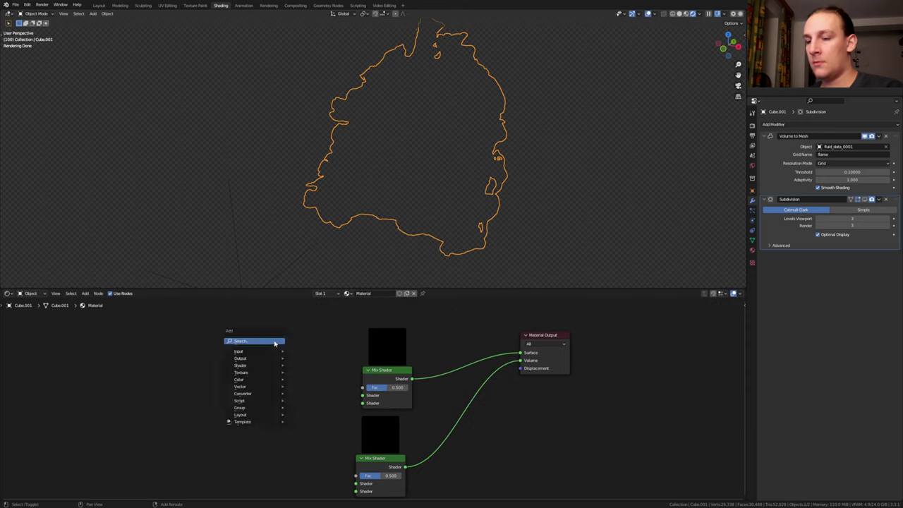
left_click(275, 343)
type("g")
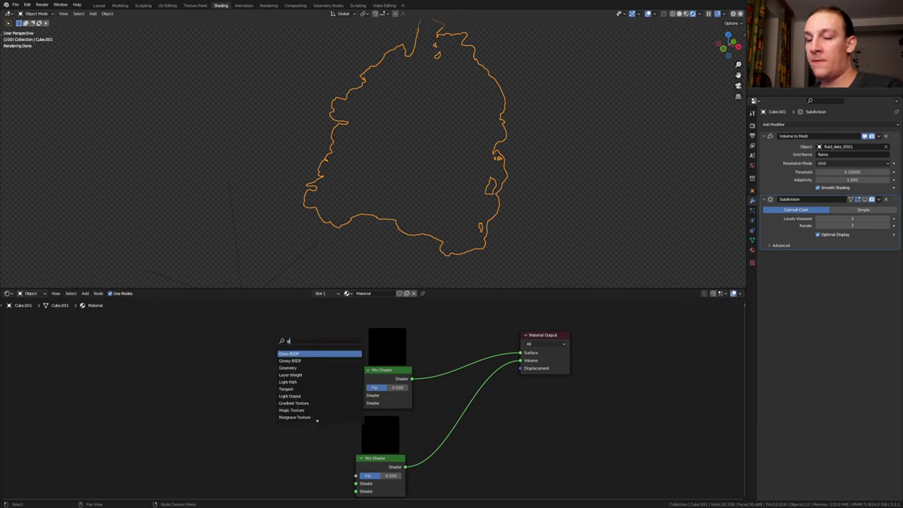
left_click(305, 359)
left_click(299, 338)
left_click_drag(300, 340, 363, 395)
left_click(281, 356)
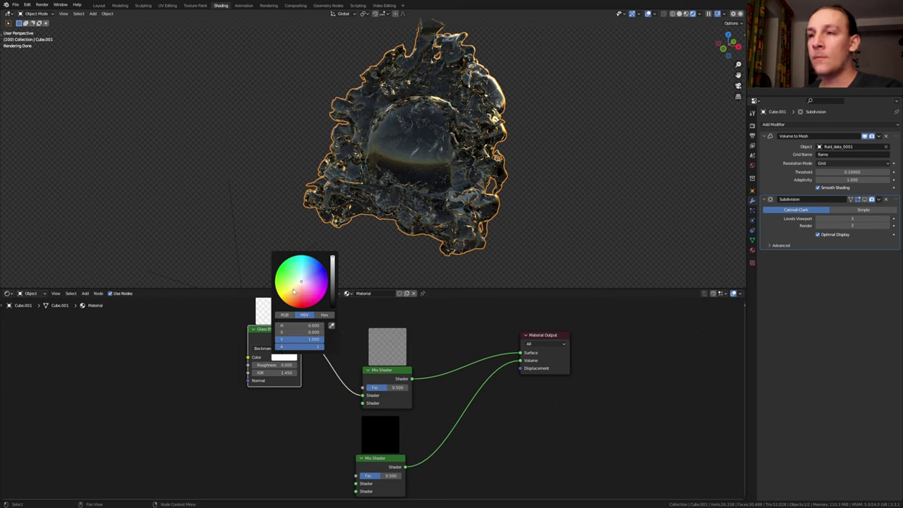
left_click_drag(294, 290, 296, 293)
Step: Add a Transparent BSDF in light blue and connect it to the second shader input of the surface Mix Shader
key("shift+a")
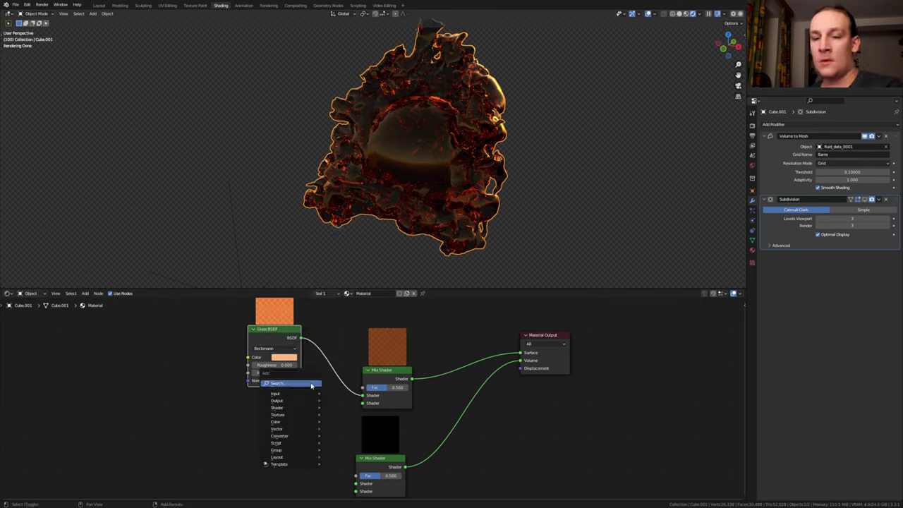
type("tra")
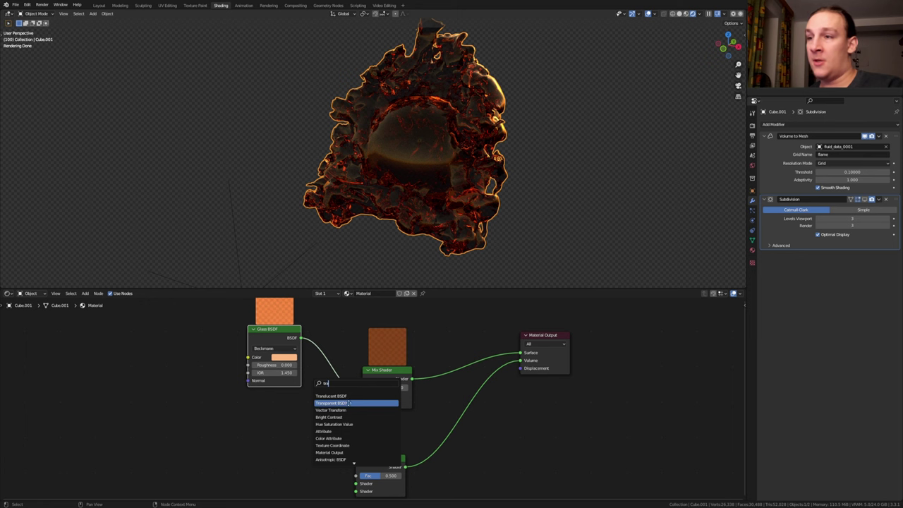
left_click(349, 402)
left_click_drag(304, 444, 362, 403)
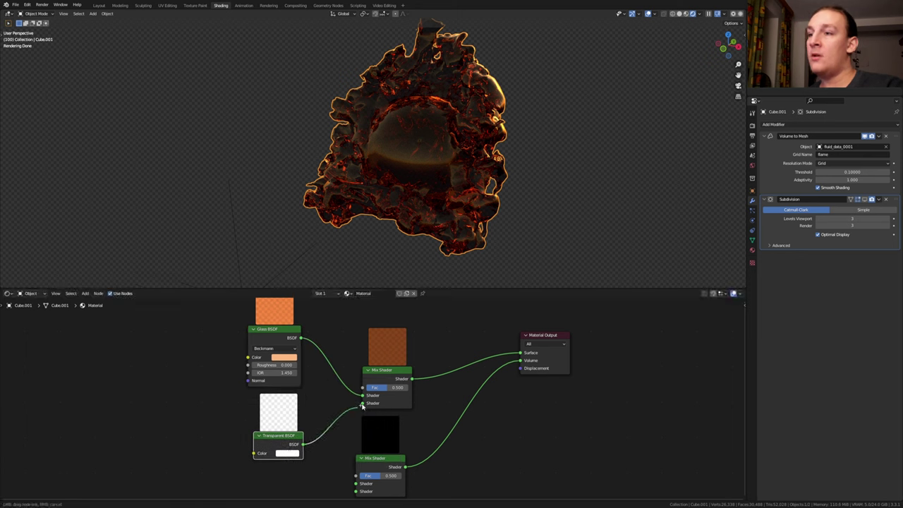
left_click(288, 453)
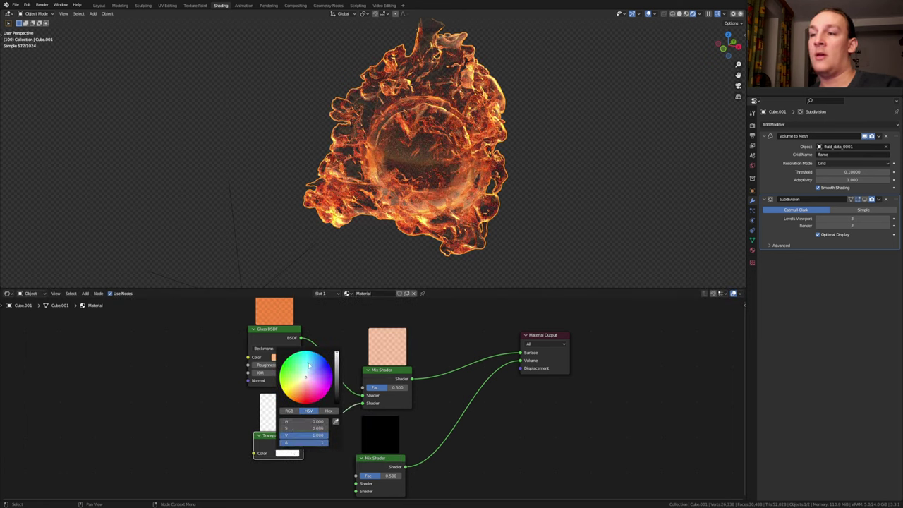
left_click(308, 363)
Step: Add a Volume Scatter node in light orange and connect it to the first shader input of the volume Mix Shader
key("shift+a")
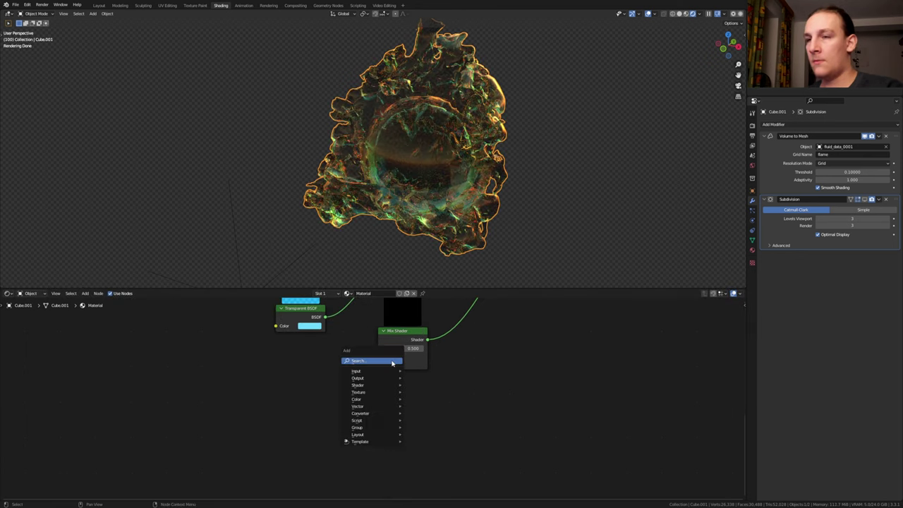
left_click(393, 361)
type("vol")
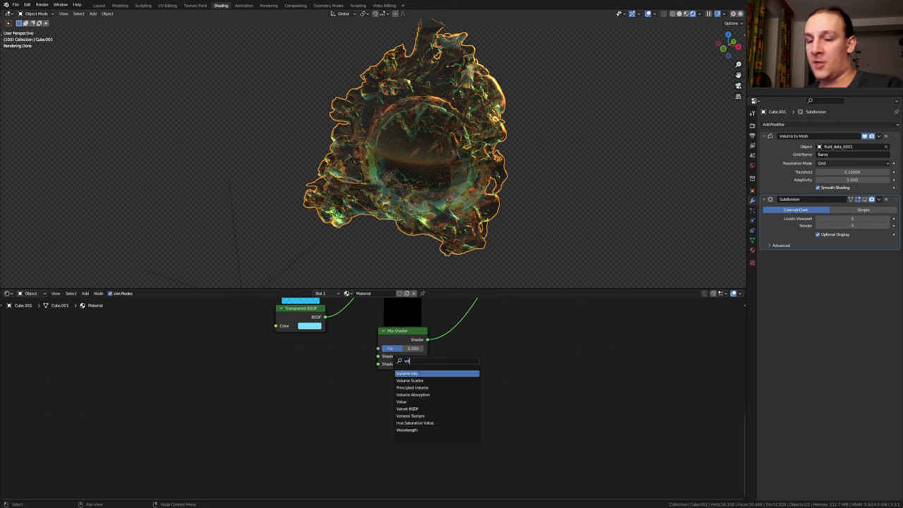
left_click(403, 380)
left_click(309, 412)
left_click_drag(326, 404, 378, 356)
middle_click_drag(313, 412, 326, 426)
left_click(326, 426)
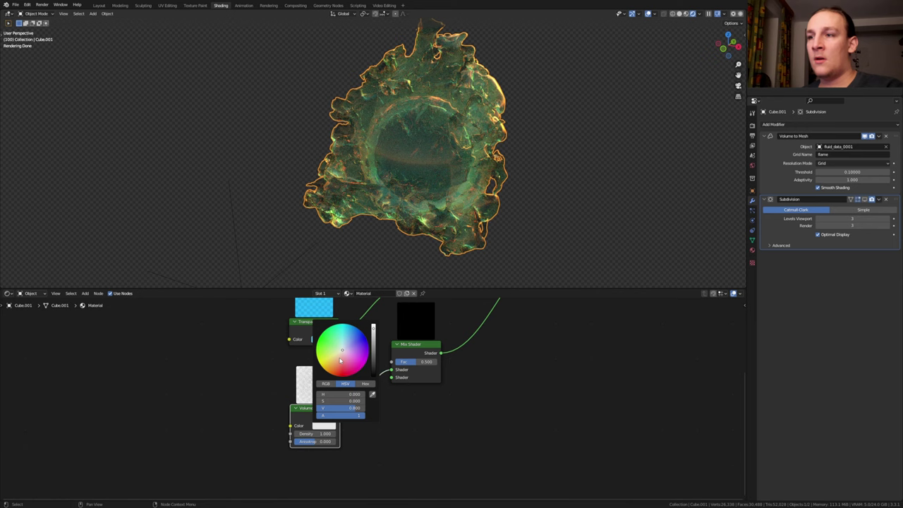
left_click(338, 358)
Step: Duplicate the Volume Scatter node, connect the copy to the volume Mix Shader's second shader input, and color it purple
key("shift+d")
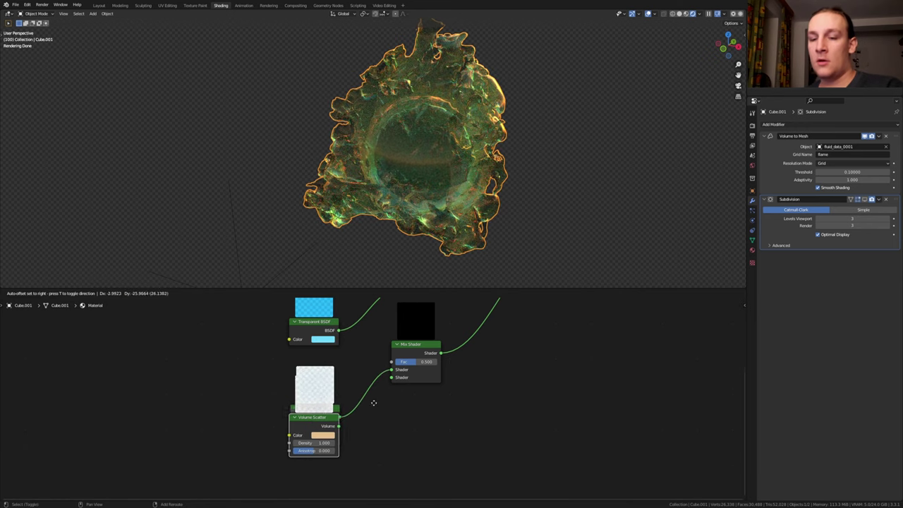
left_click(379, 483)
middle_click_drag(373, 443, 393, 385)
left_click_drag(363, 448, 411, 319)
left_click(352, 457)
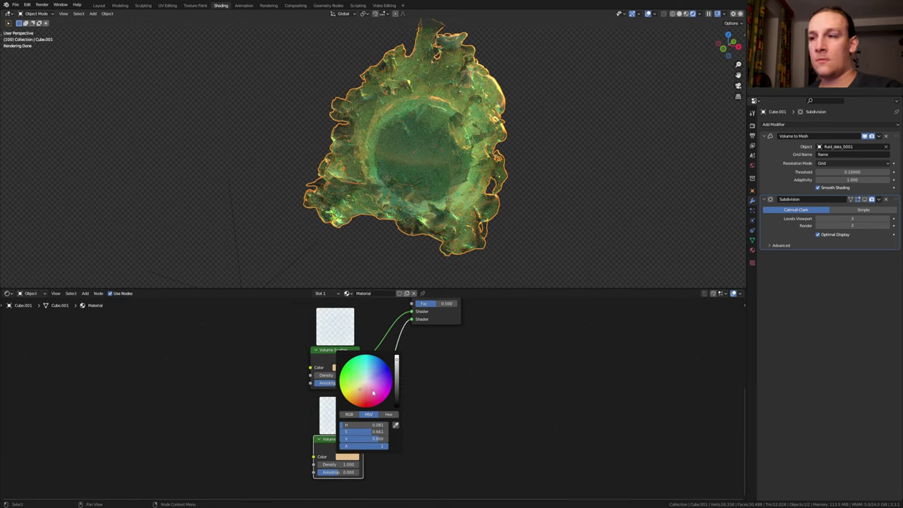
left_click(380, 381)
Step: Add a ColorRamp and connect its color to the Glass BSDF roughness, the surface Mix Shader factor and both Volume Scatter densities
key("shift+a")
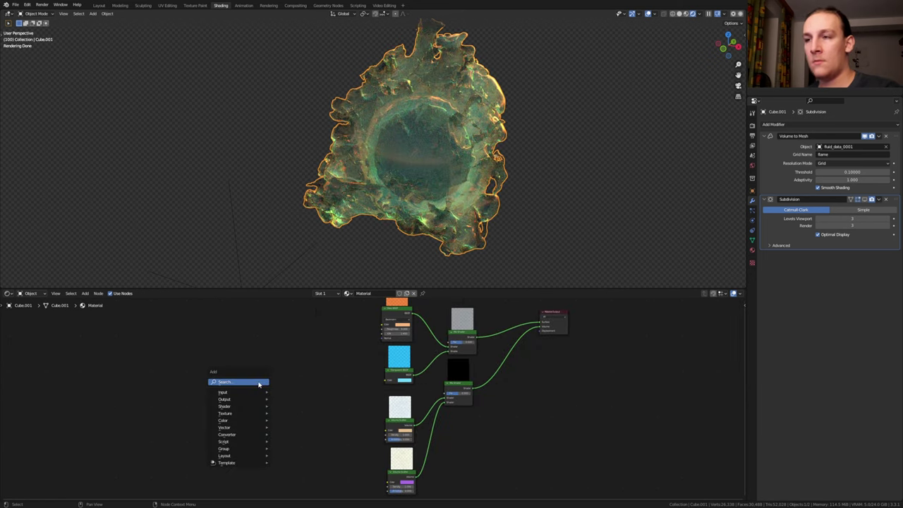
left_click(259, 383)
type("co")
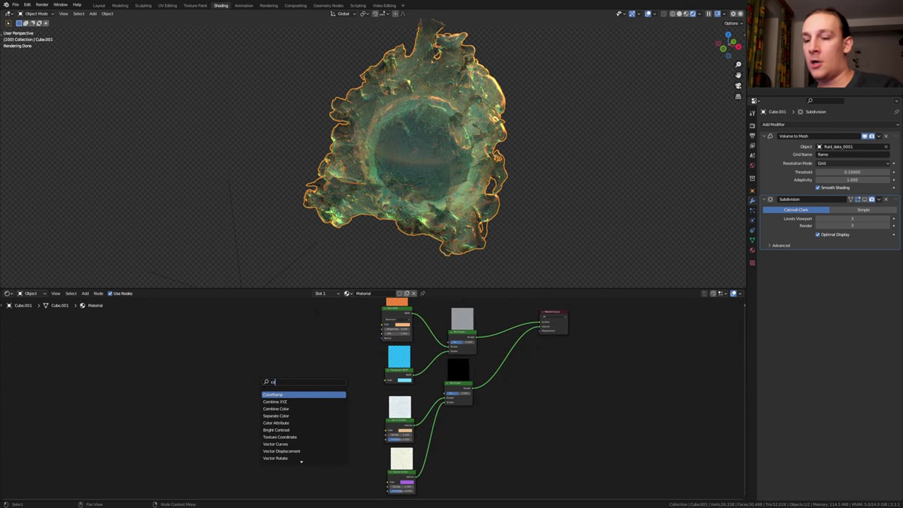
key("Return")
left_click(320, 394)
left_click_drag(319, 389, 382, 329)
left_click_drag(448, 342, 319, 390)
left_click_drag(319, 389, 386, 434)
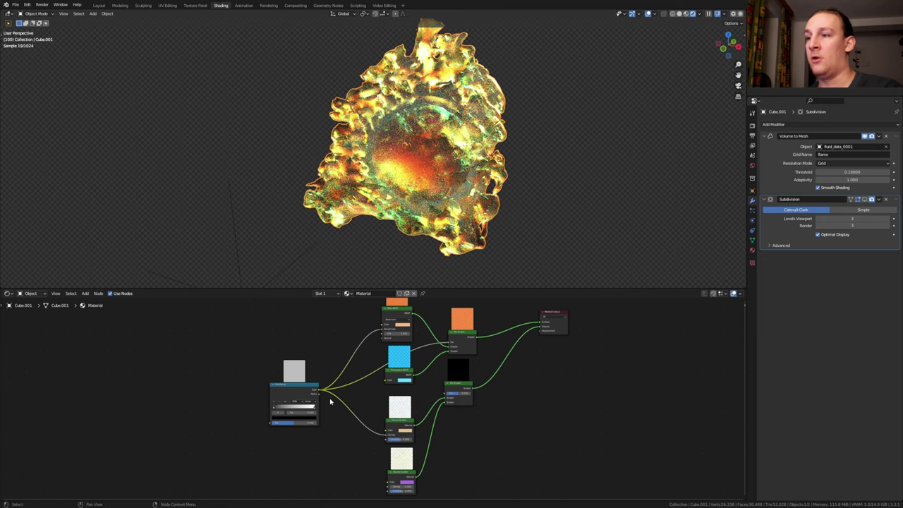
Step: Add a MixRGB node set to Color Burn and connect its color to the ColorRamp's factor
scroll(338, 419, "up", 2)
key("shift+a")
type("mi")
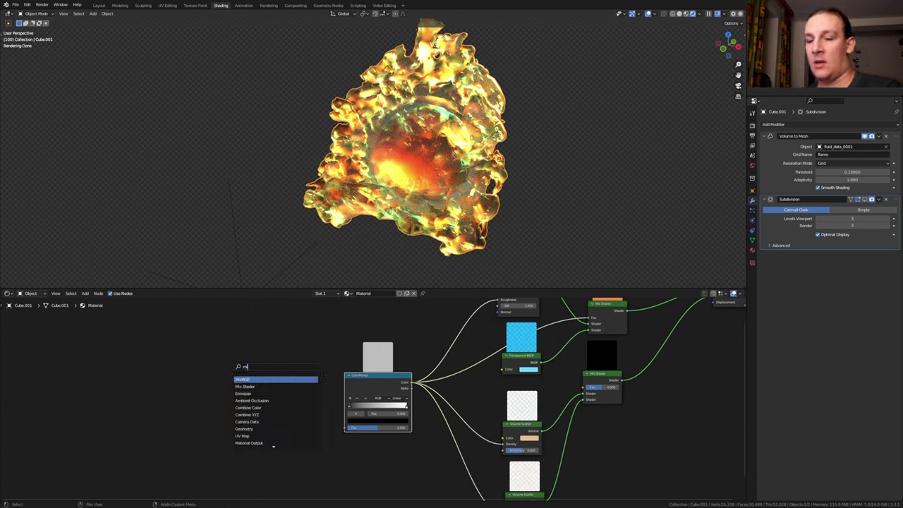
key("Return")
left_click(265, 384)
scroll(269, 392, "up", 1)
left_click(268, 392)
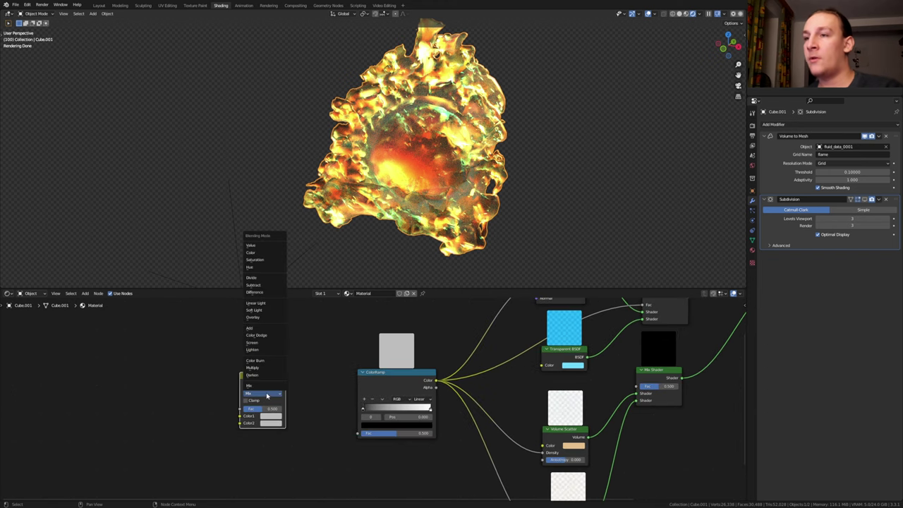
left_click(273, 360)
left_click_drag(285, 383, 357, 434)
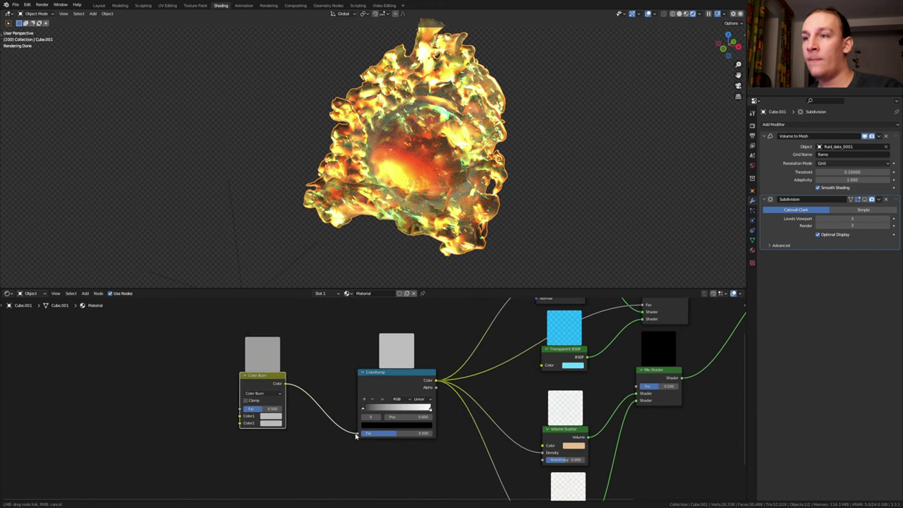
Step: Add a Musgrave Texture node and connect its height to the Color Burn node's Color2
middle_click_drag(127, 373, 227, 381)
key("shift+a")
type("musgrave")
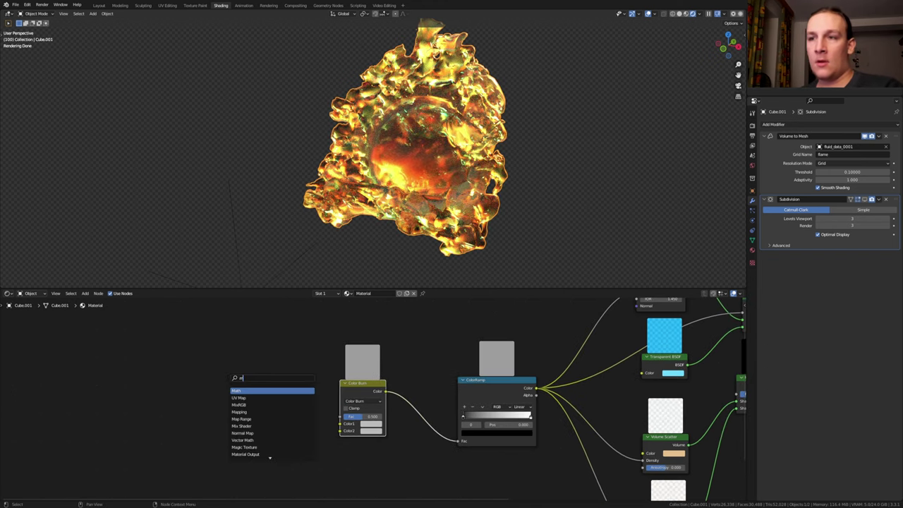
key("Return")
left_click(270, 427)
left_click_drag(272, 426, 339, 430)
Step: Duplicate the Musgrave Texture node and set the detail of both Musgrave nodes to 15
key("shift+d")
left_click(85, 342)
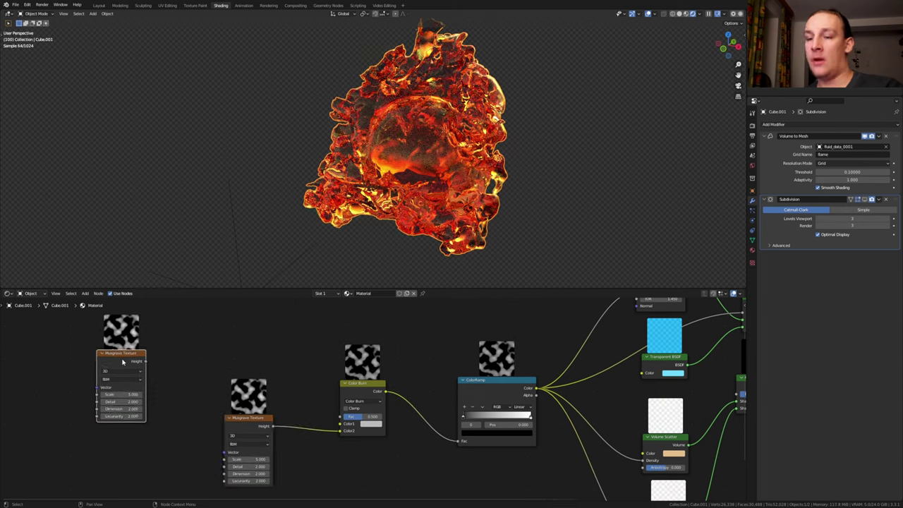
left_click_drag(241, 466, 338, 466)
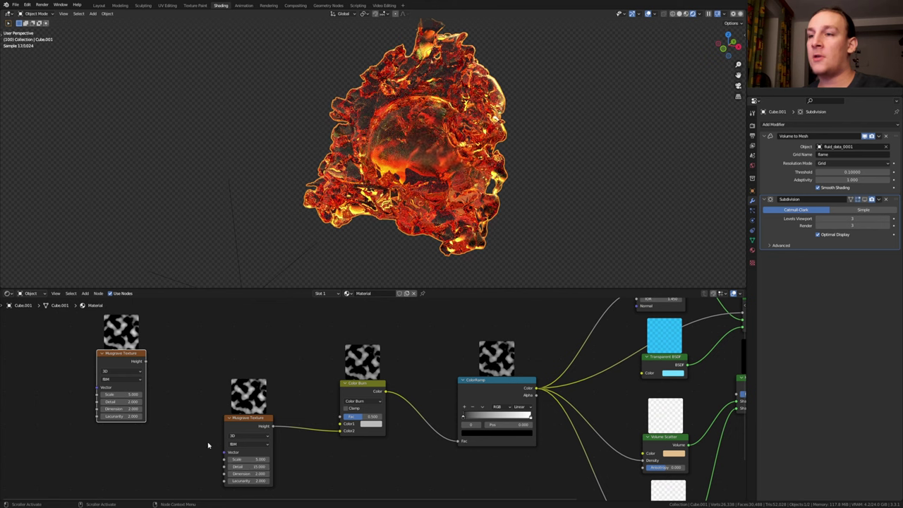
left_click(128, 401)
type("15")
key("Return")
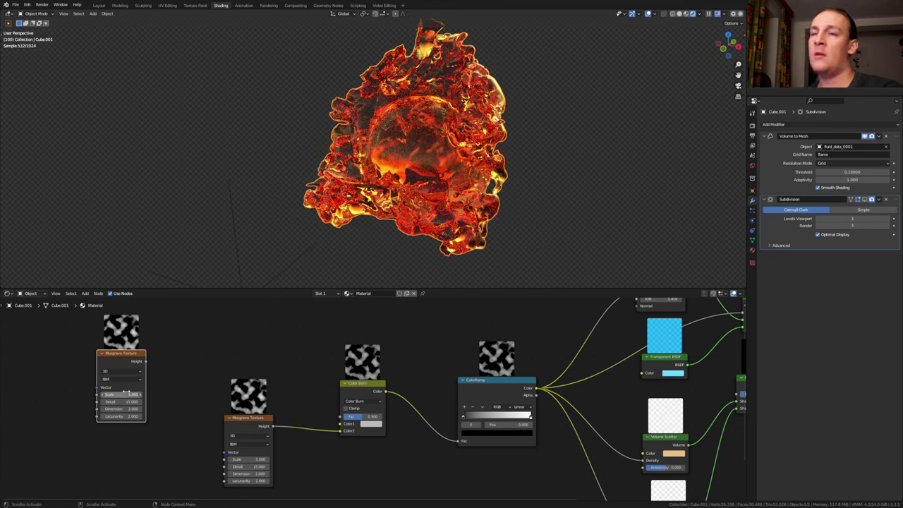
Step: Set the duplicated Musgrave Texture's scale to 10 and connect its height to the Color Burn node's Color1
left_click(121, 393)
type("10")
key("Return")
middle_click_drag(144, 363, 144, 364)
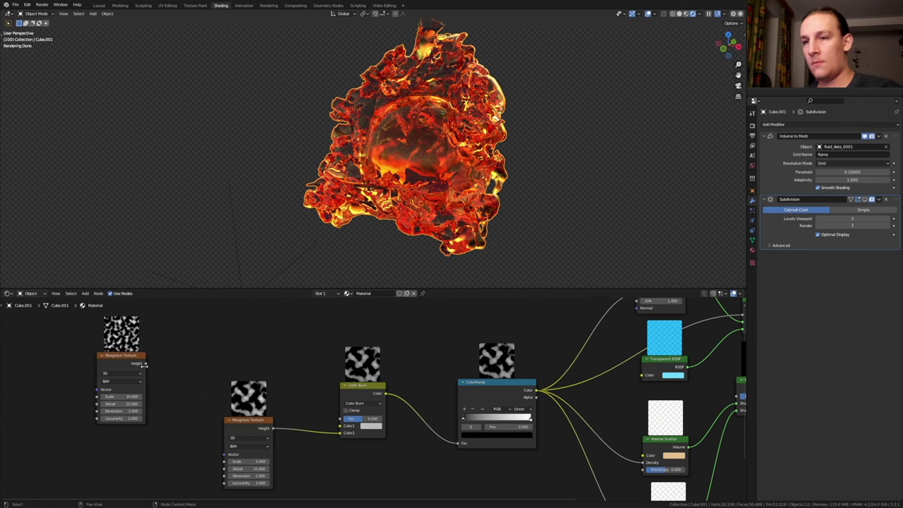
mouse_move(146, 365)
left_mouse_down()
mouse_move(337, 422)
mouse_move(342, 431)
left_mouse_up()
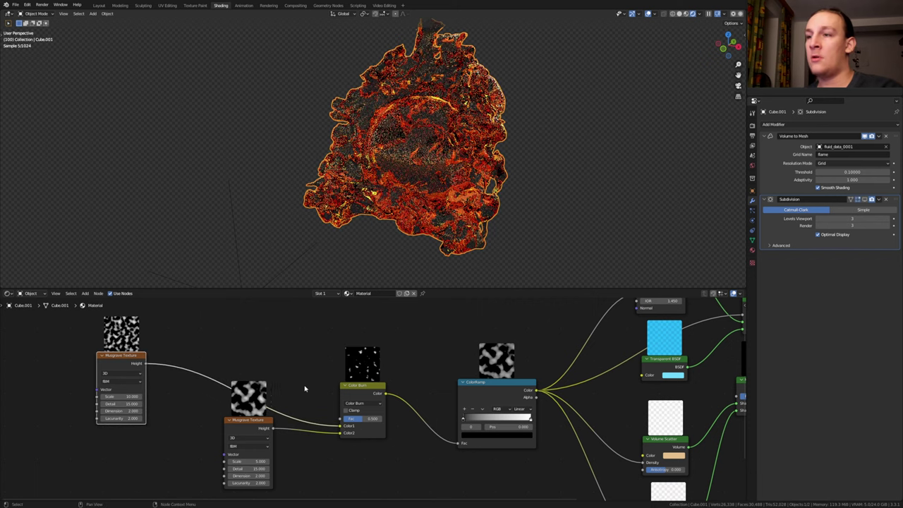
Step: Insert a Voronoi Texture node into the link between the scale-10 Musgrave Texture and the Color Burn node's Color1
key("shift+a")
left_click(298, 375)
type("vo")
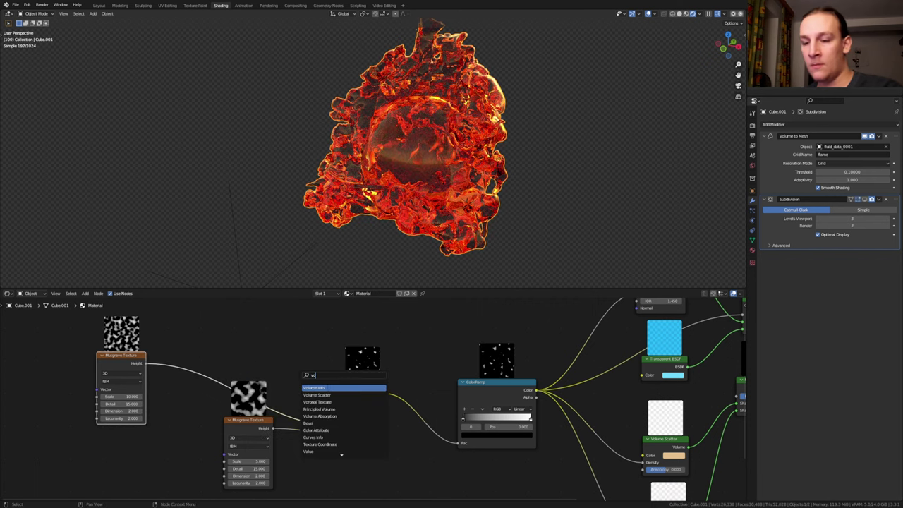
left_click(334, 402)
scroll(225, 401, "up", 5)
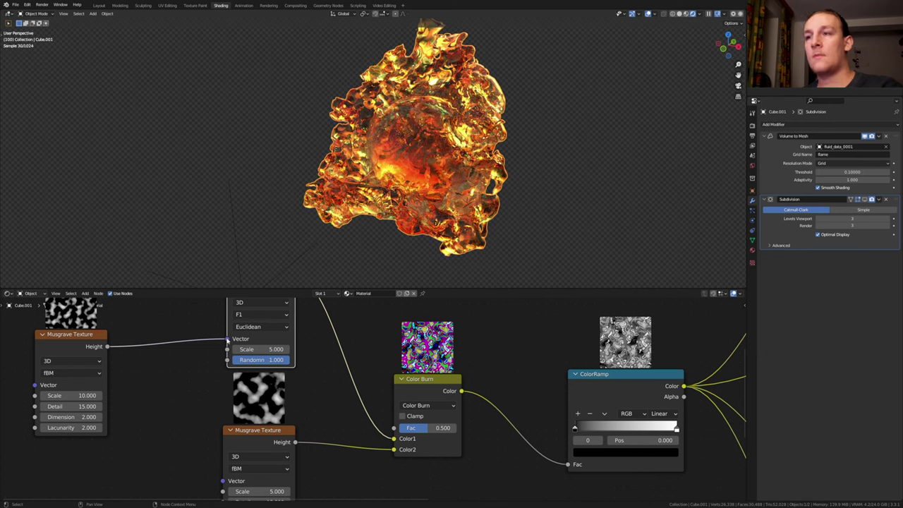
Step: Move the Musgrave link from the Voronoi Texture's Vector to its Randomness input and set the Voronoi scale to 20
left_click_drag(227, 340, 228, 360)
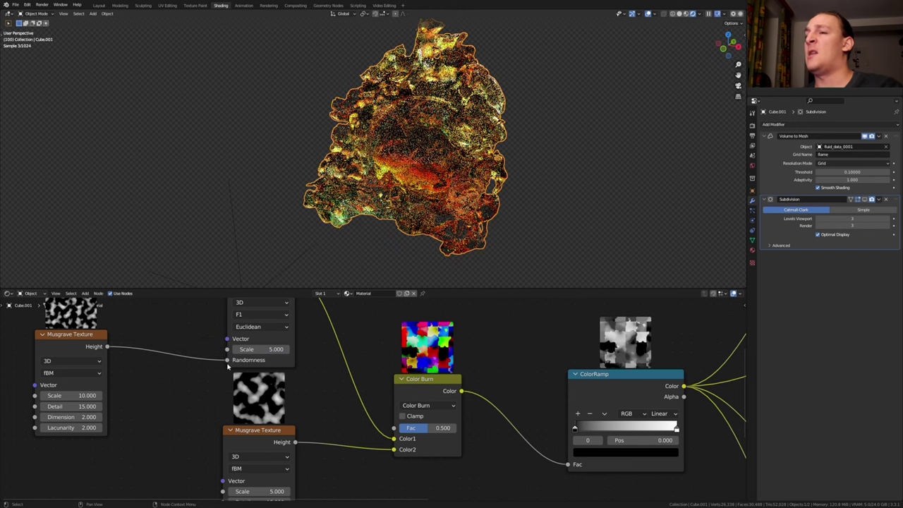
double_click(243, 349)
type("20")
key("Return")
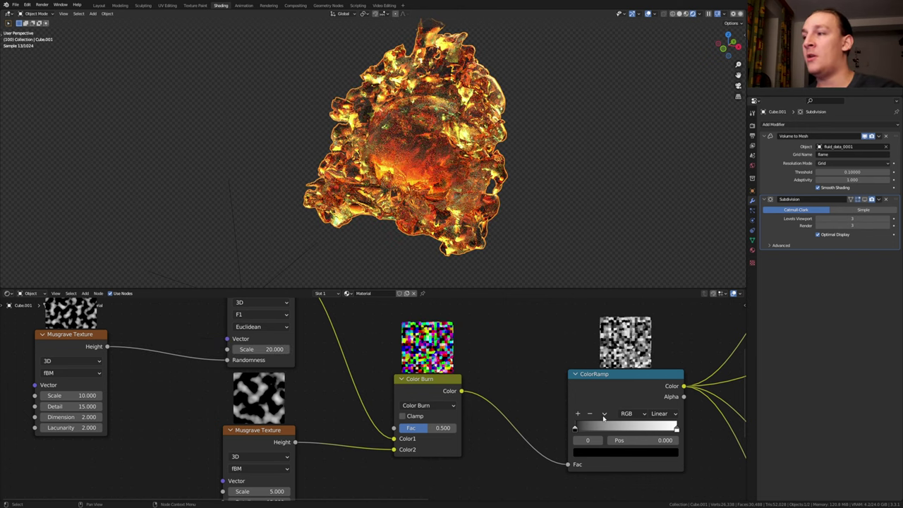
Step: Flip the ColorRamp and move its stop 1 to position 0.250
left_click(603, 414)
left_click(616, 425)
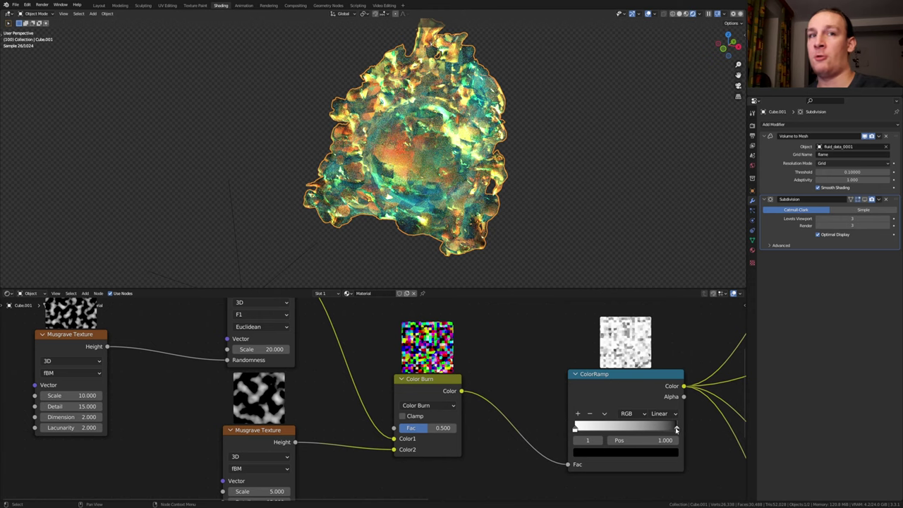
left_click_drag(675, 428, 605, 428)
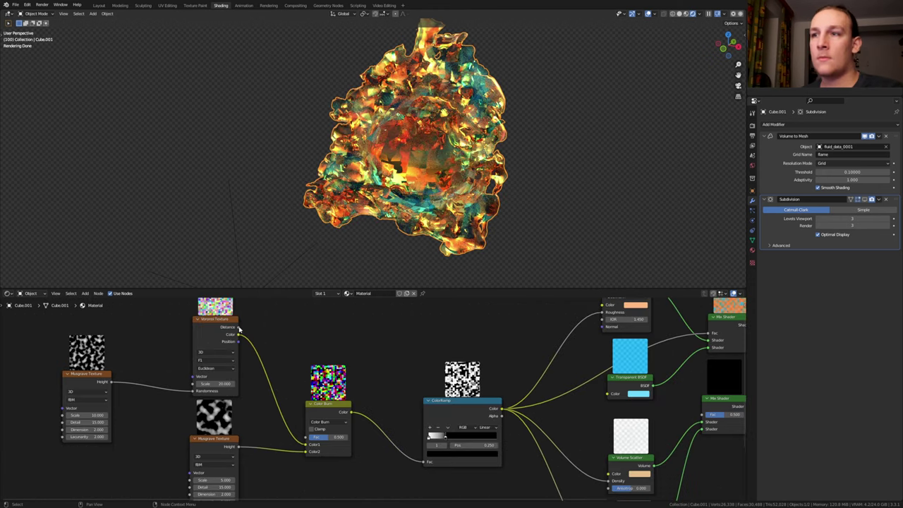
Step: Connect the Voronoi Texture's Distance output to the Color Burn node's Color1 in place of its Color output, and save the file
left_click_drag(238, 327, 308, 445)
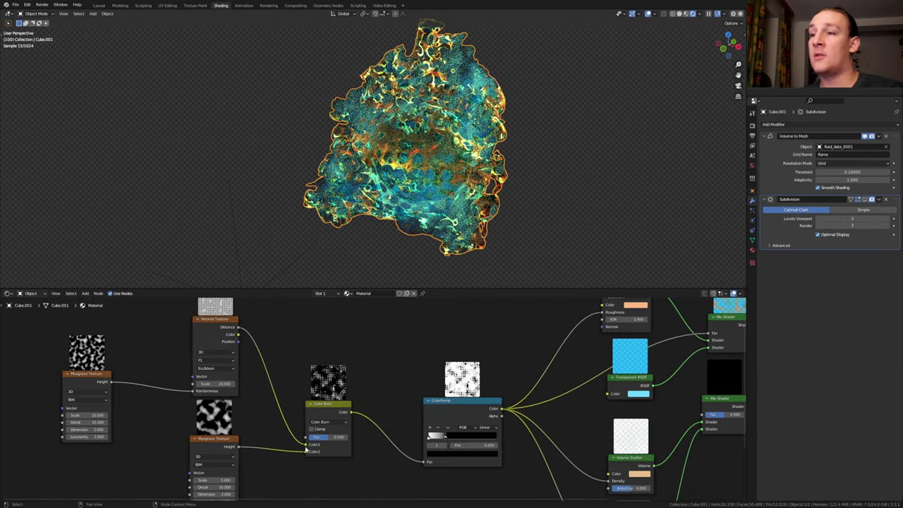
key("Home")
key("ctrl+s")
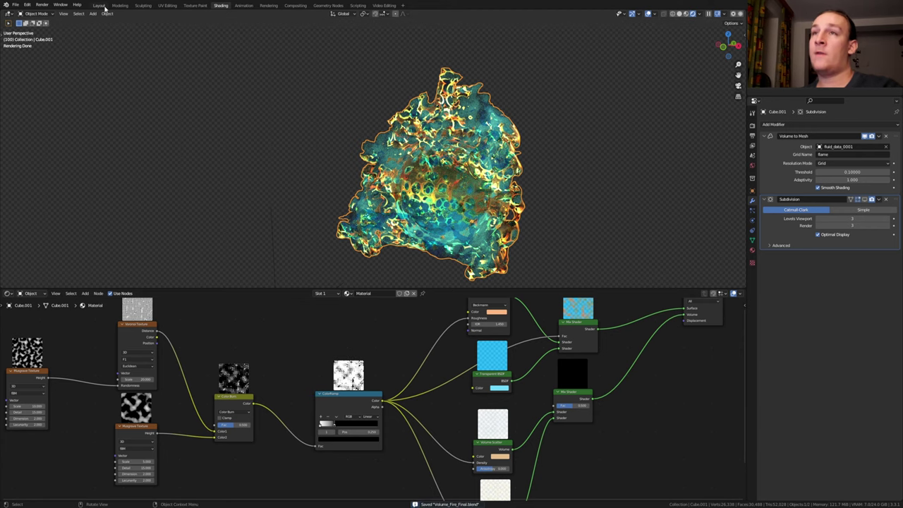
Step: In the Layout workspace, frame the mesh from the front, add a camera and align it to the current view
left_click(99, 5)
scroll(444, 265, "up", 4)
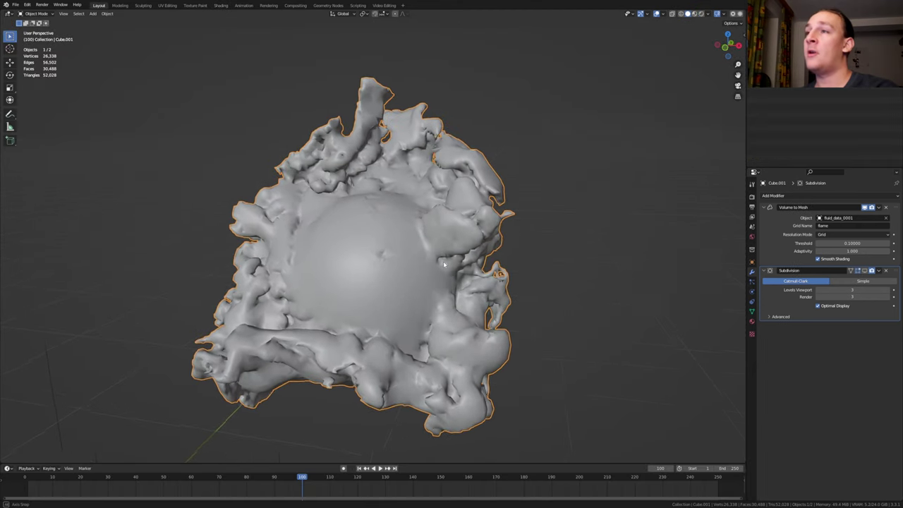
middle_click_drag(445, 265, 446, 267)
scroll(448, 269, "down", 1)
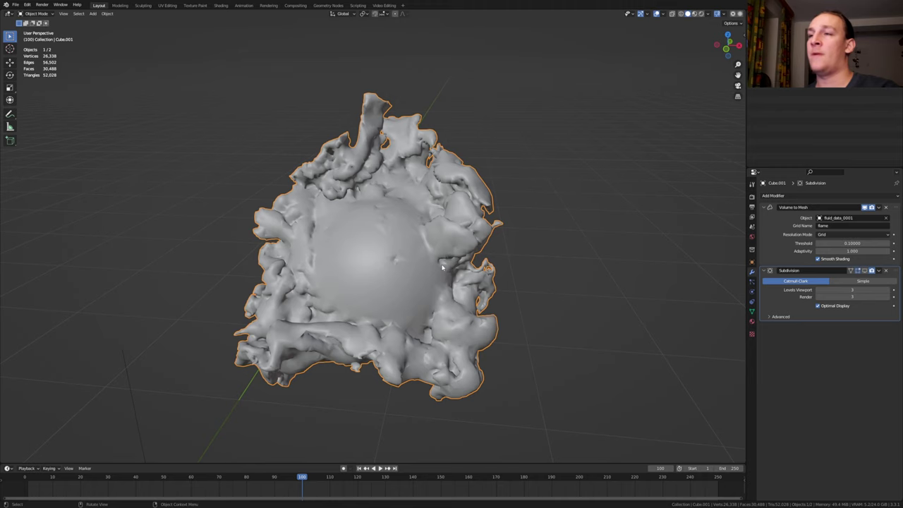
key("shift+a")
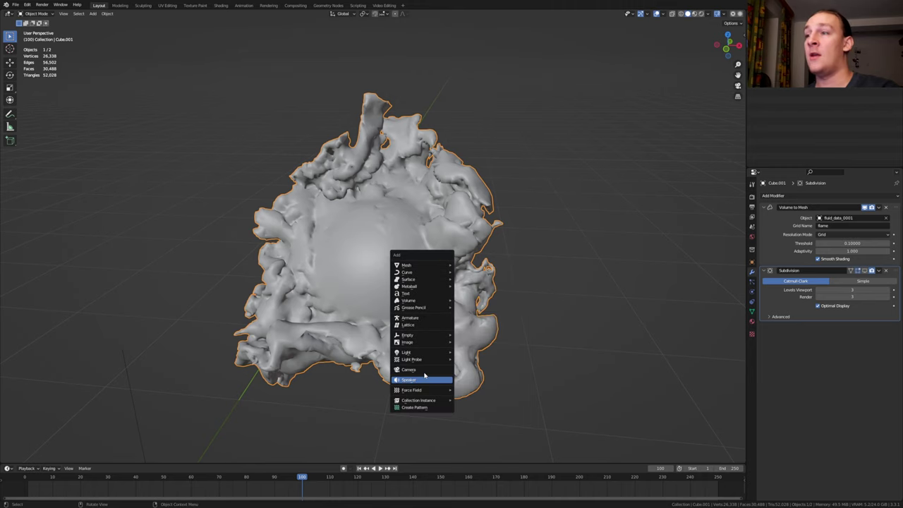
left_click(416, 369)
key("ctrl+alt+KP_0")
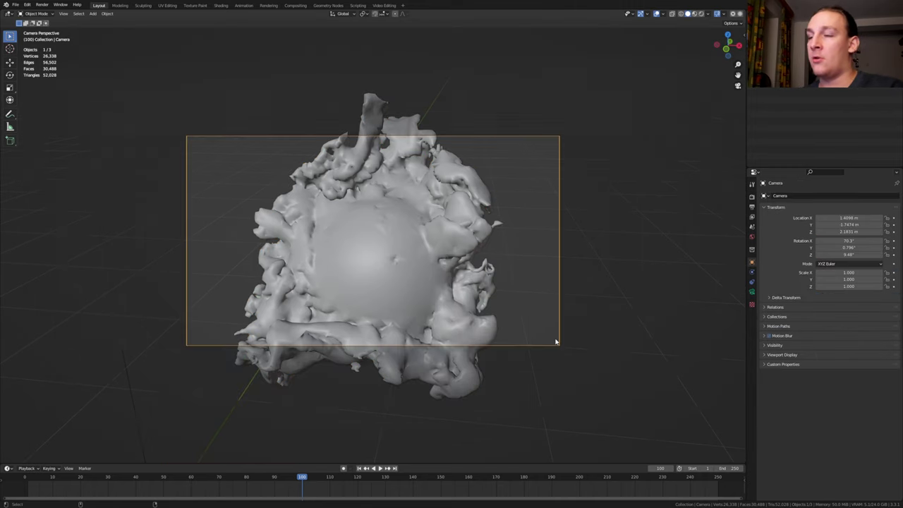
Step: Move the camera back along its local Z axis until the whole mesh fits inside the frame
key("g")
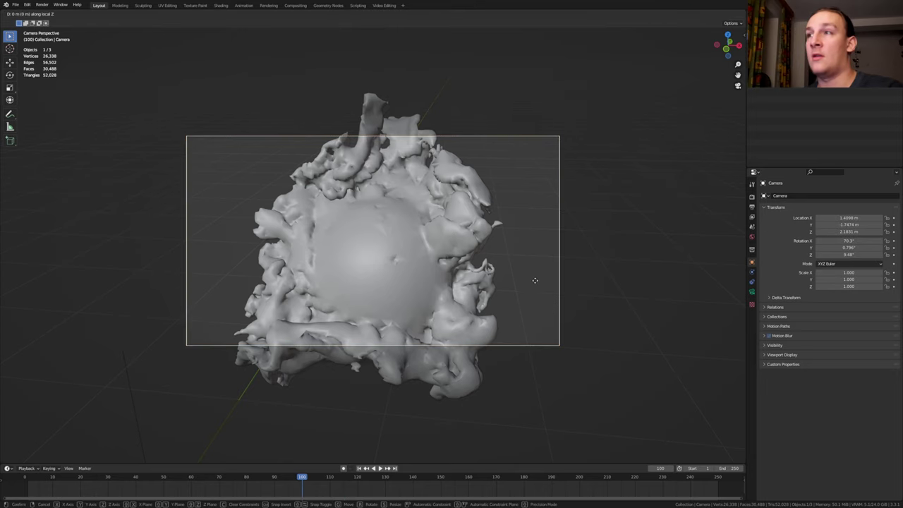
key("z")
key("z")
left_click(474, 268)
Step: Add a plain-axes Empty and place it on the rounded bulge at the mesh's centre using Face Project snapping
key("shift+a")
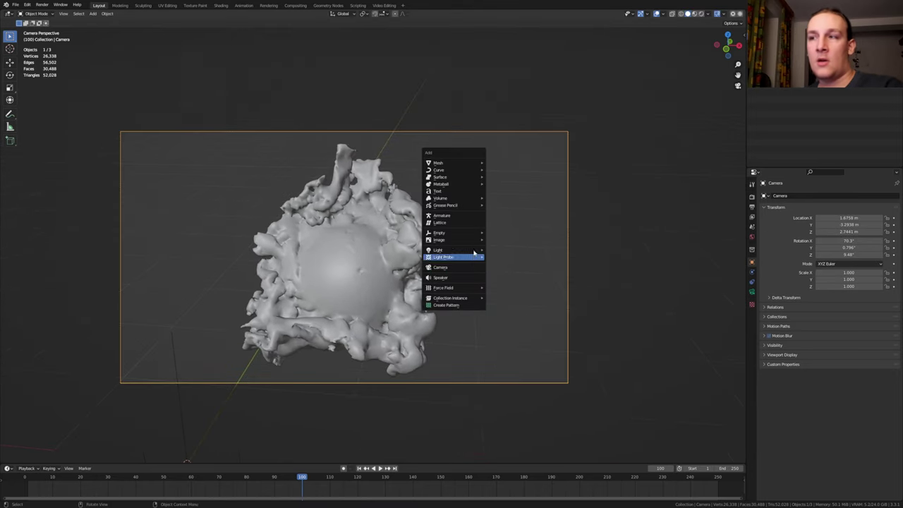
mouse_move(467, 232)
left_click(505, 233)
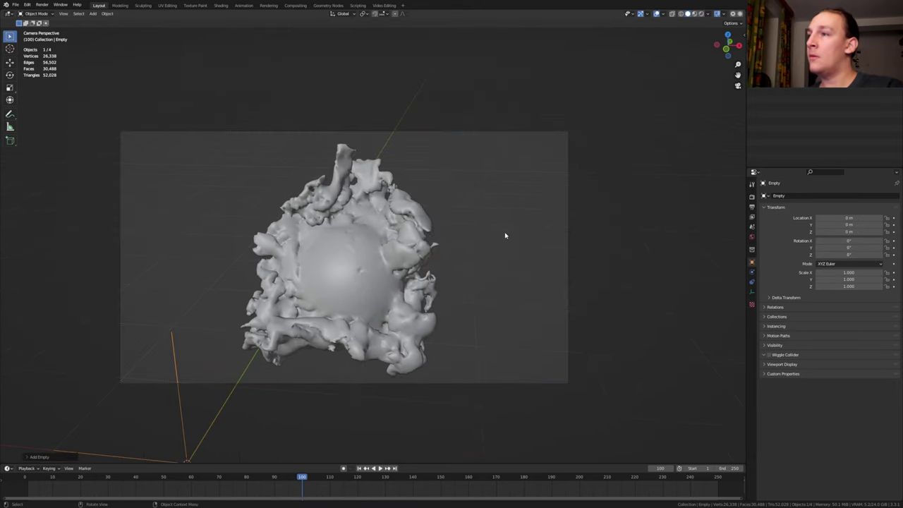
left_click(380, 14)
left_click(372, 58)
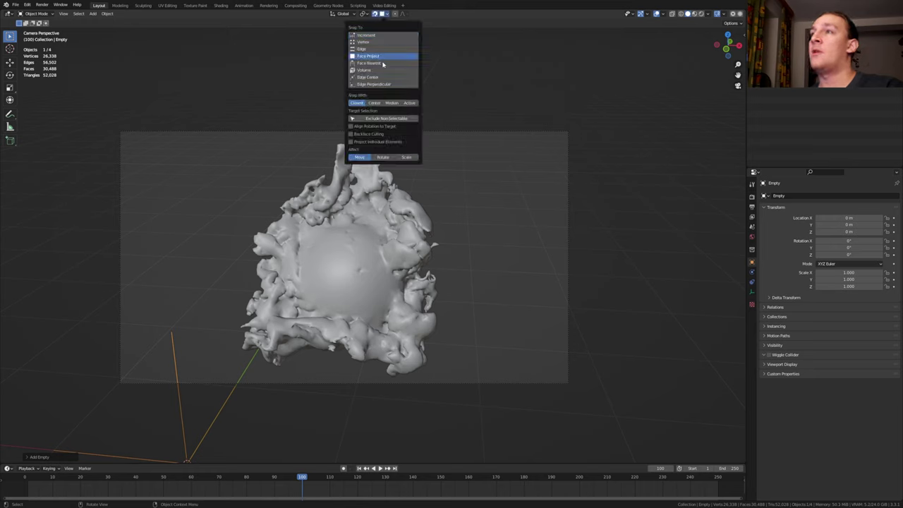
key("g")
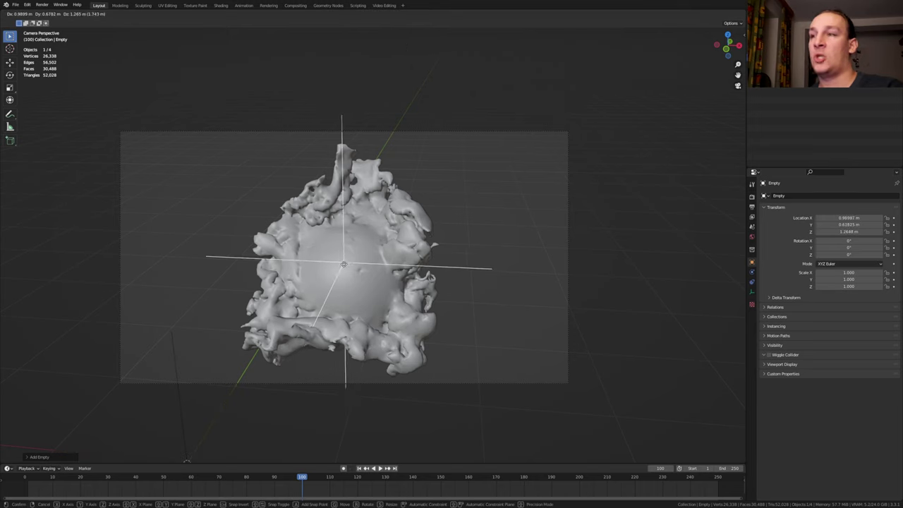
left_click(350, 273)
Step: Give the Empty a Shrinkwrap constraint targeting the flame mesh Cube.001 and play the animation to check it
left_click(752, 281)
left_click(811, 196)
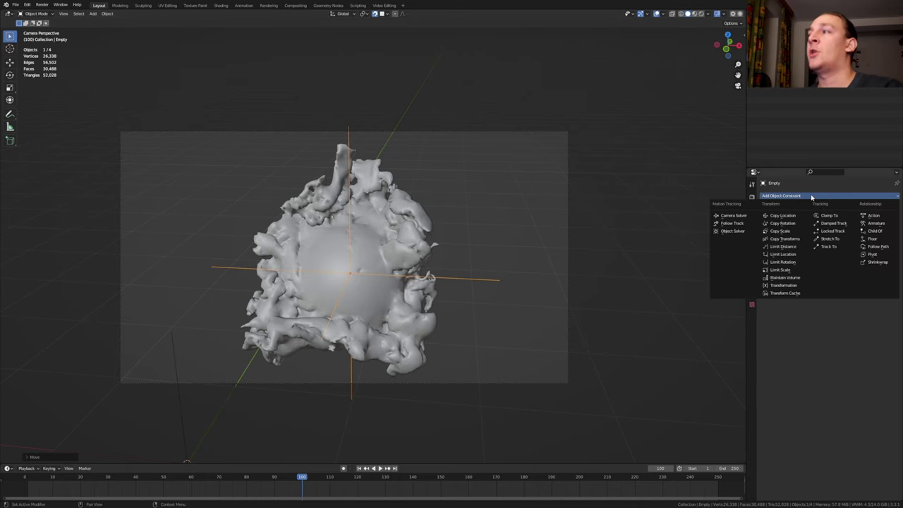
left_click(878, 262)
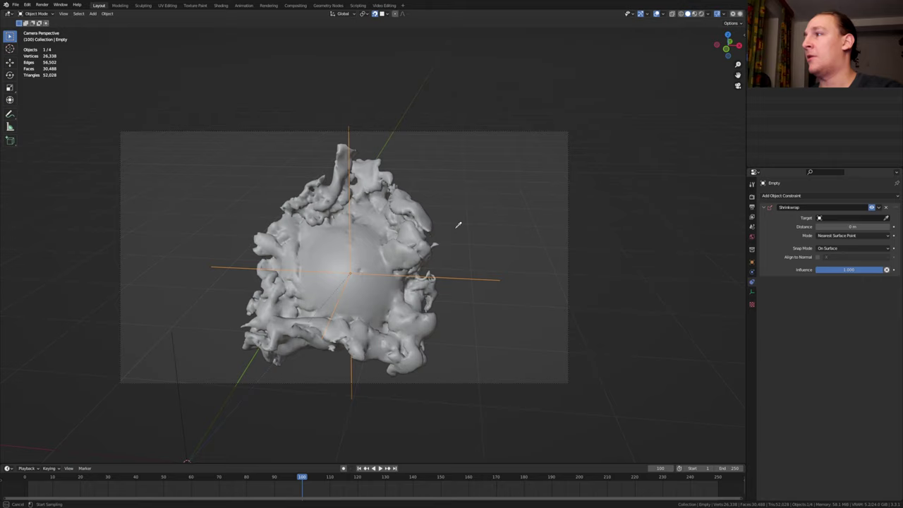
left_click(412, 223)
middle_click_drag(413, 223, 366, 242)
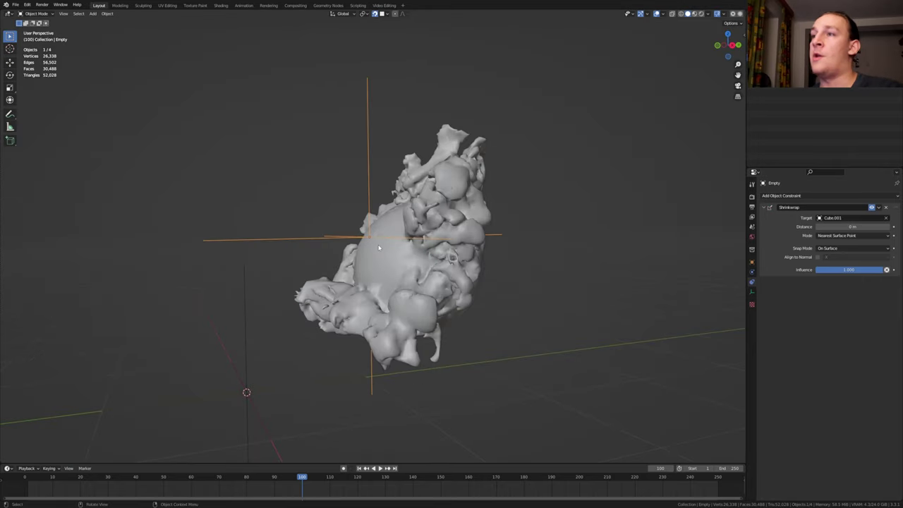
key("space")
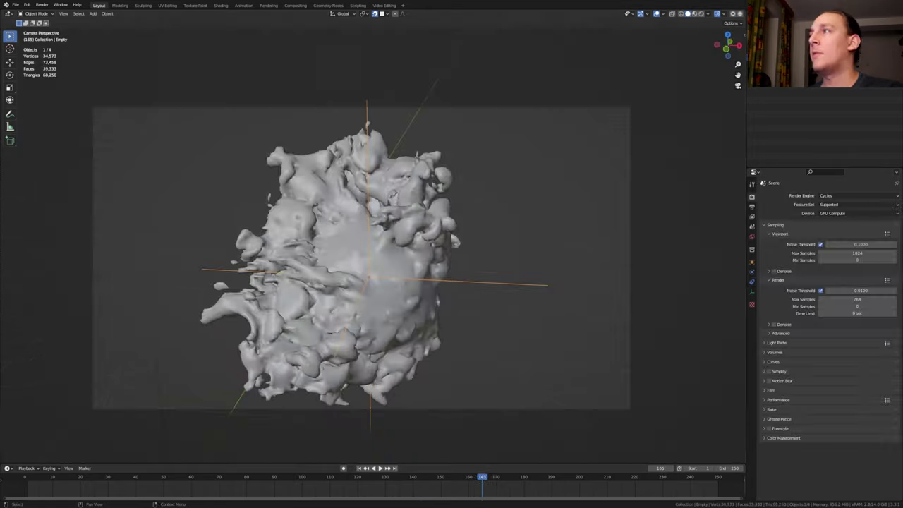
Step: Enable depth of field on the camera with the Empty as focus object and set the F-Stop to 1
left_click(630, 290)
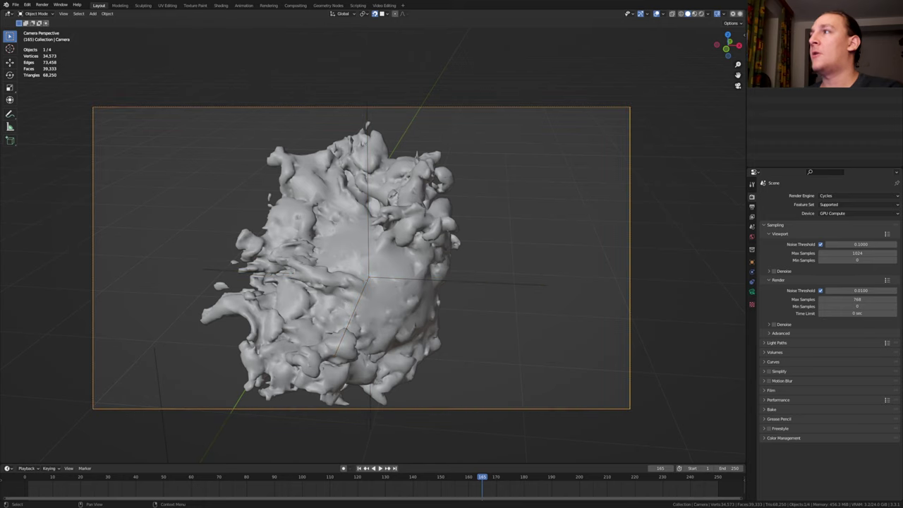
left_click(752, 292)
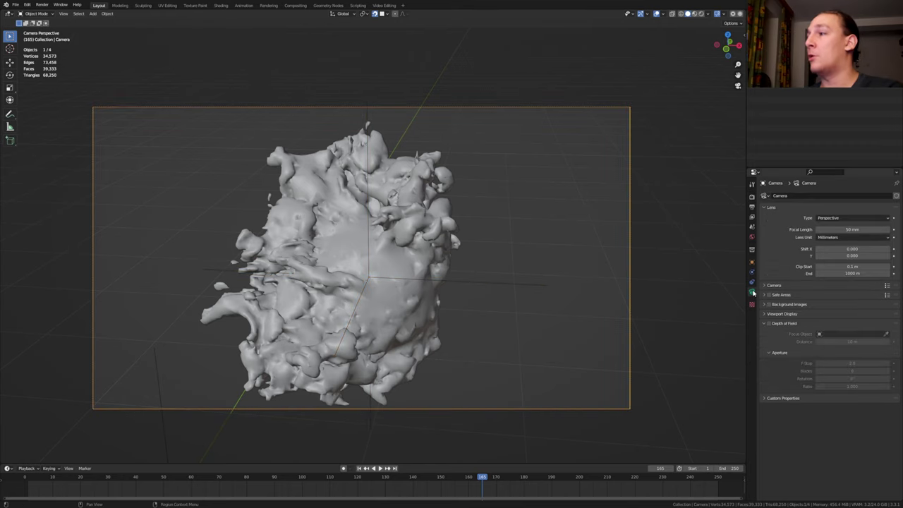
left_click(769, 323)
left_click(833, 335)
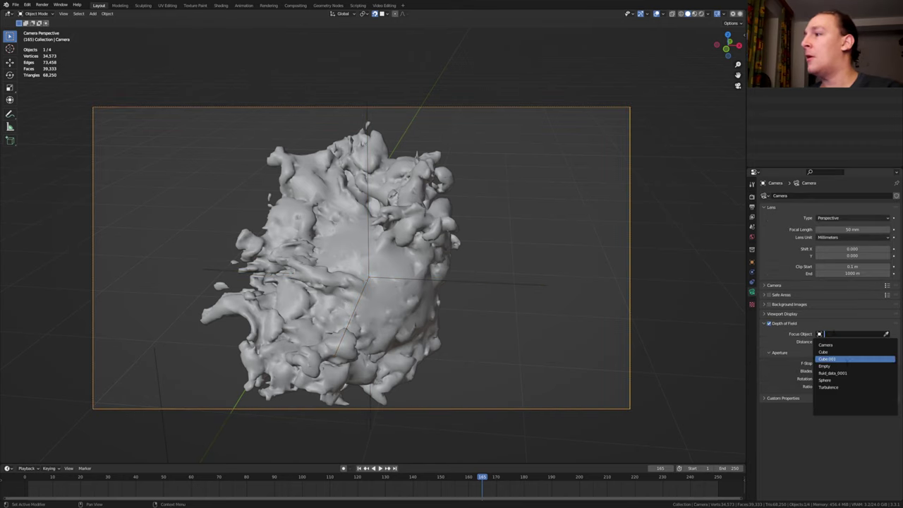
left_click(839, 365)
left_click(862, 364)
type("1")
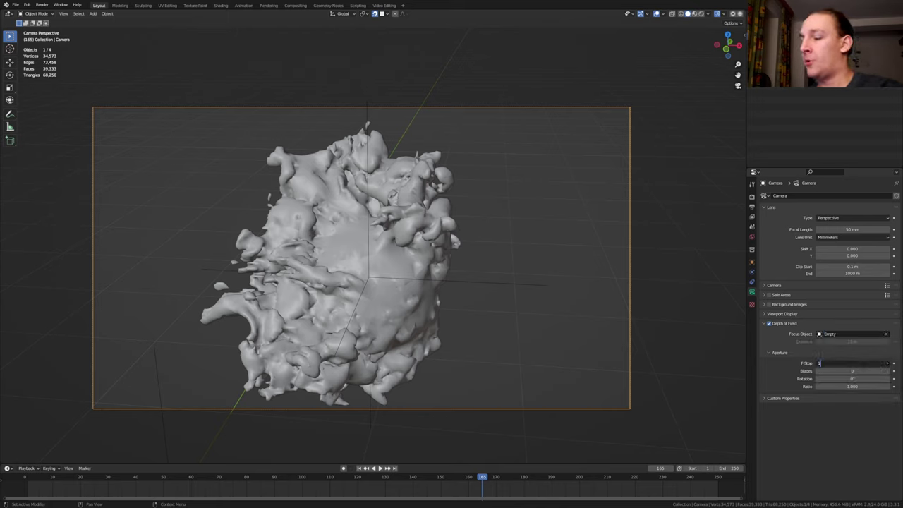
key("Return")
left_click_drag(854, 369, 887, 370)
Step: Set the render Max Samples to 768
left_click(752, 196)
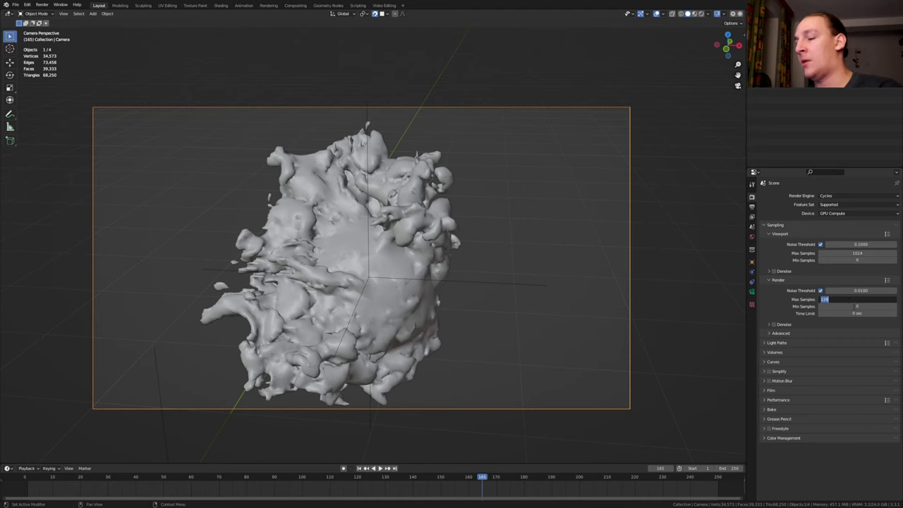
type("768")
key("Return")
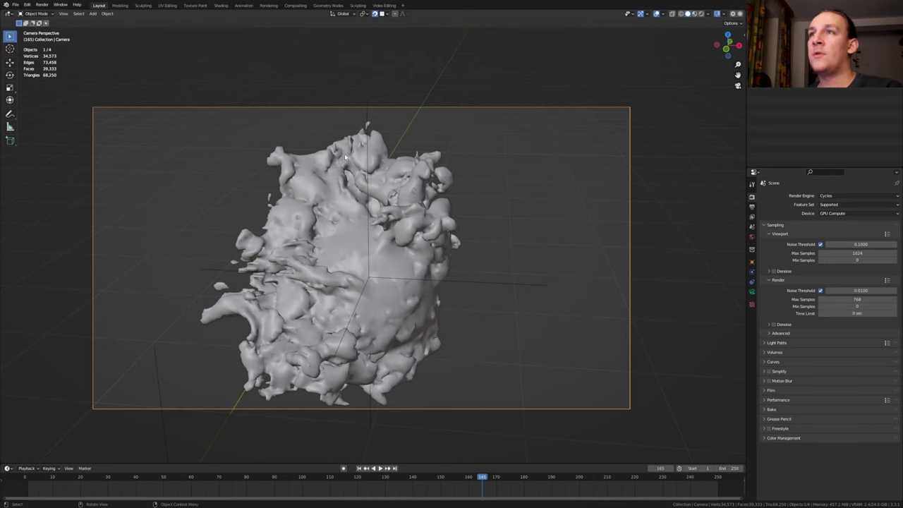
Step: Insert a Glare node between the Denoise and Composite nodes in the compositing node tree
left_click(293, 6)
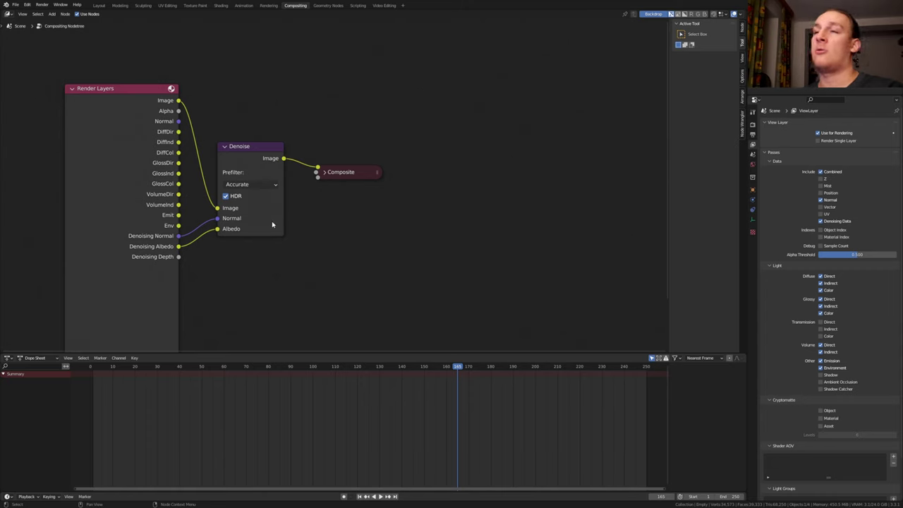
key("shift+a")
type("g")
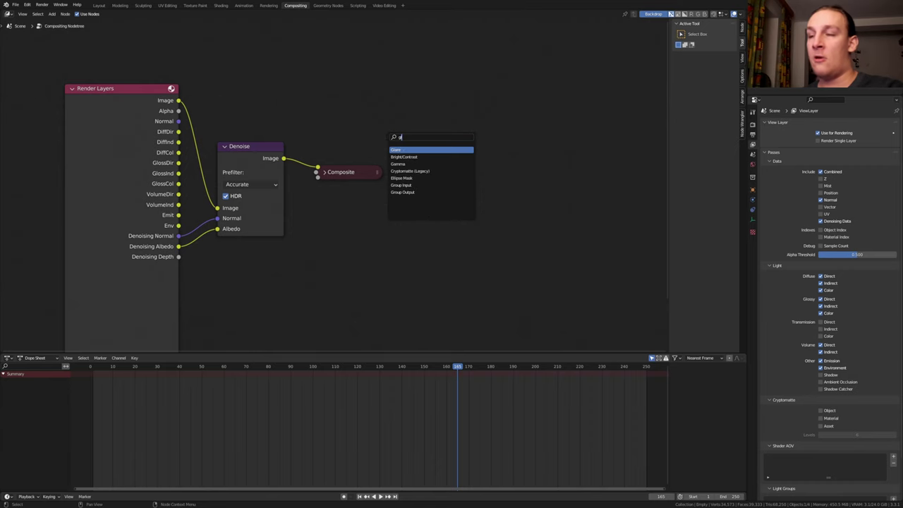
type("l")
key("Return")
left_click(349, 144)
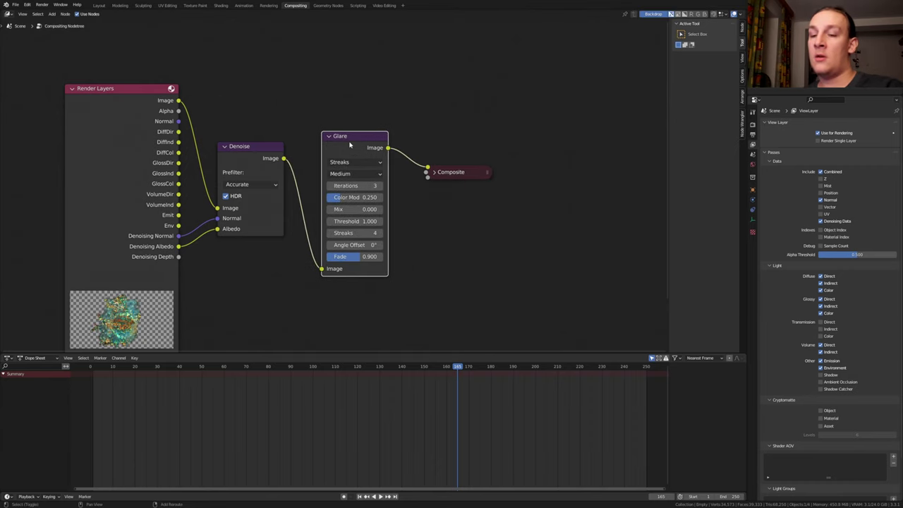
Step: Duplicate the Glare node and place the copy below, and set the original to Fog Glow with High quality
key("shift+d")
left_click(347, 303)
left_click(329, 144)
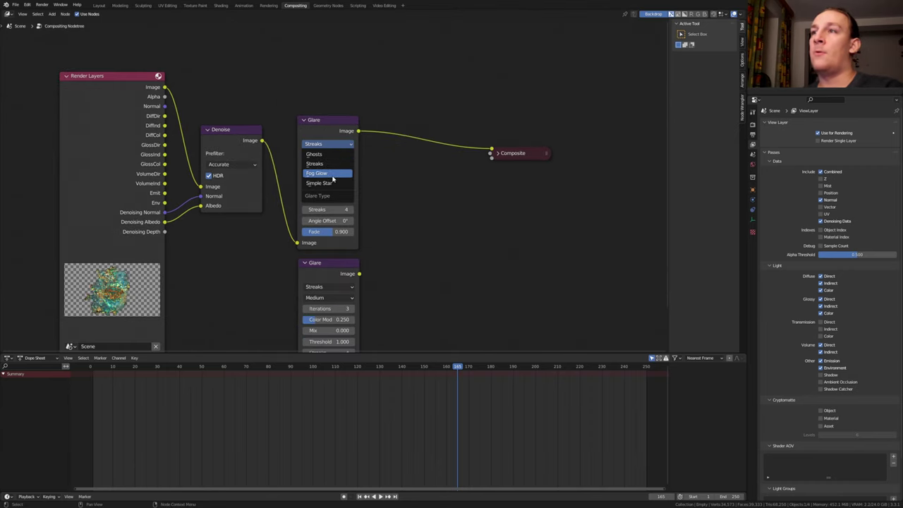
left_click(330, 174)
left_click(327, 155)
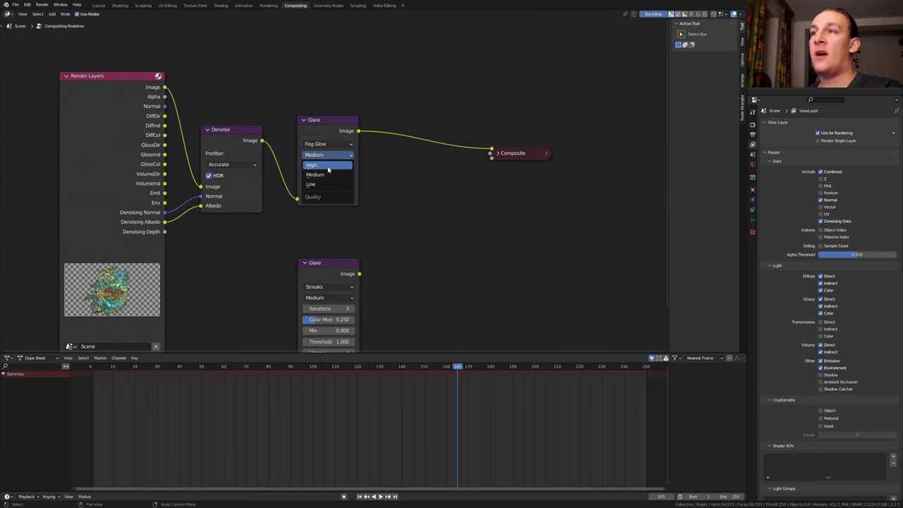
left_click(328, 166)
left_click(305, 188)
Step: Feed the Denoise image into the duplicated Glare node and set it to Ghosts, High quality and Color Modulation 1
mouse_move(262, 141)
left_mouse_down()
mouse_move(299, 345)
mouse_move(299, 330)
left_mouse_up()
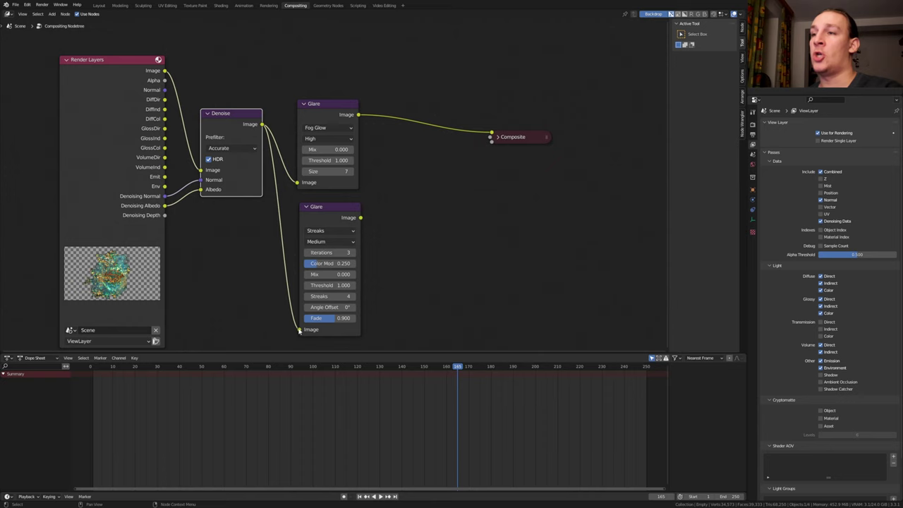
left_click(330, 231)
left_click(333, 241)
left_click(330, 241)
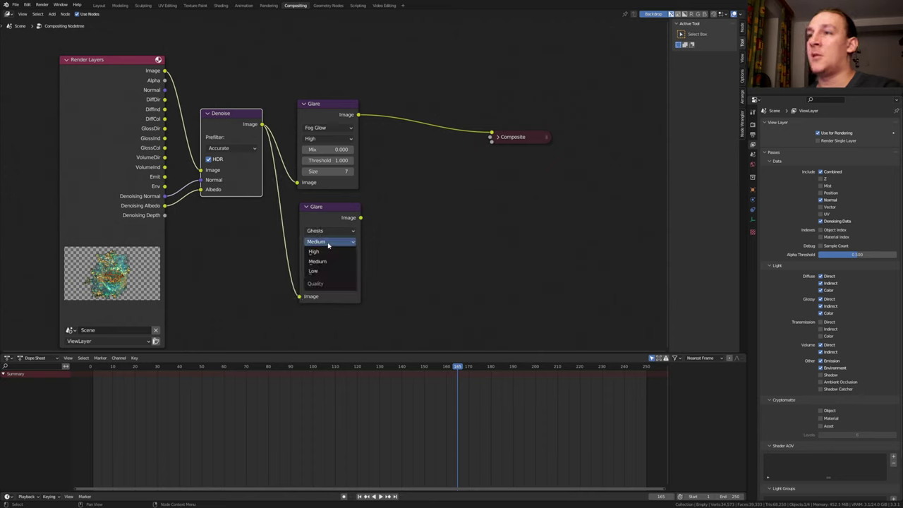
left_click(334, 260)
left_click(335, 266)
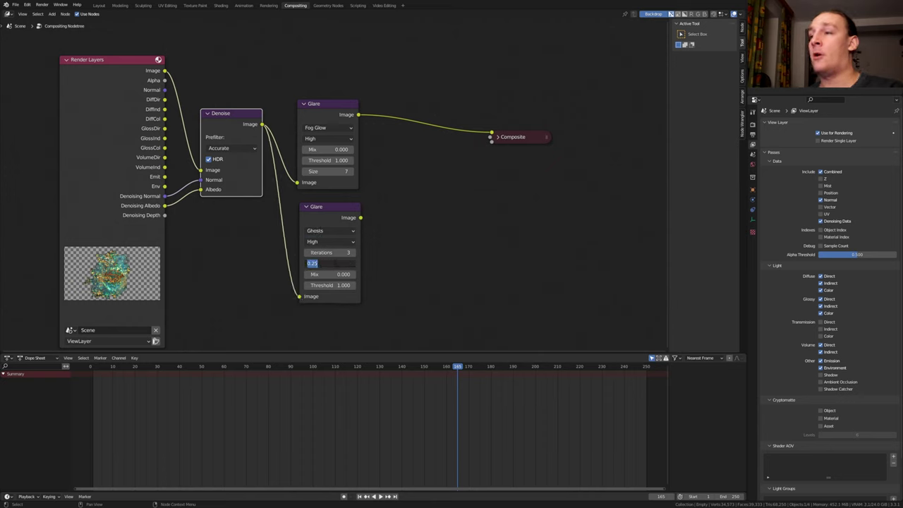
type("1")
key("Return")
Step: Combine both Glare outputs with a Mix node placed before the Composite node and set its factor to 0.25
key("shift+a")
type("m")
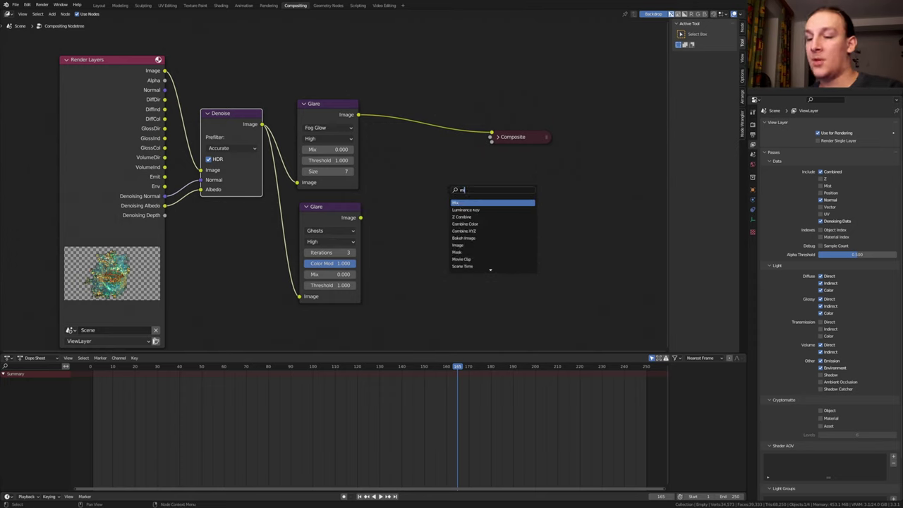
key("Return")
left_click(416, 102)
left_click_drag(360, 217, 393, 162)
left_click(423, 139)
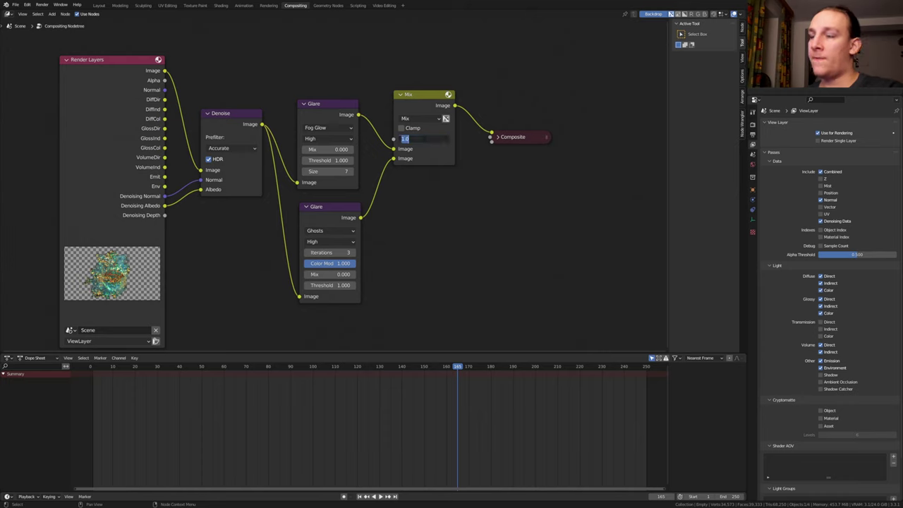
type(".25")
key("Return")
Step: Set the output to D:\Tutorials\Volume_Fire\Rendered_Images\Rendered_Images_ as RGB JPEG and save the project
left_click(753, 134)
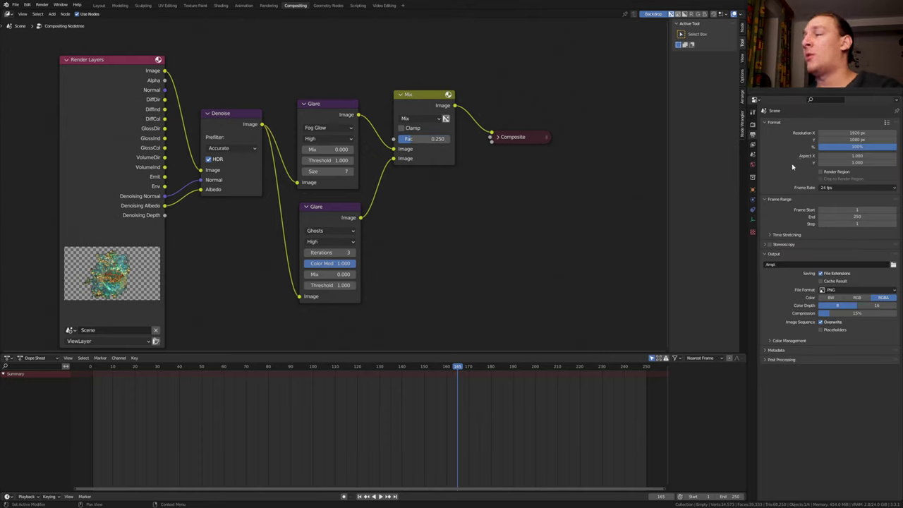
left_click(893, 266)
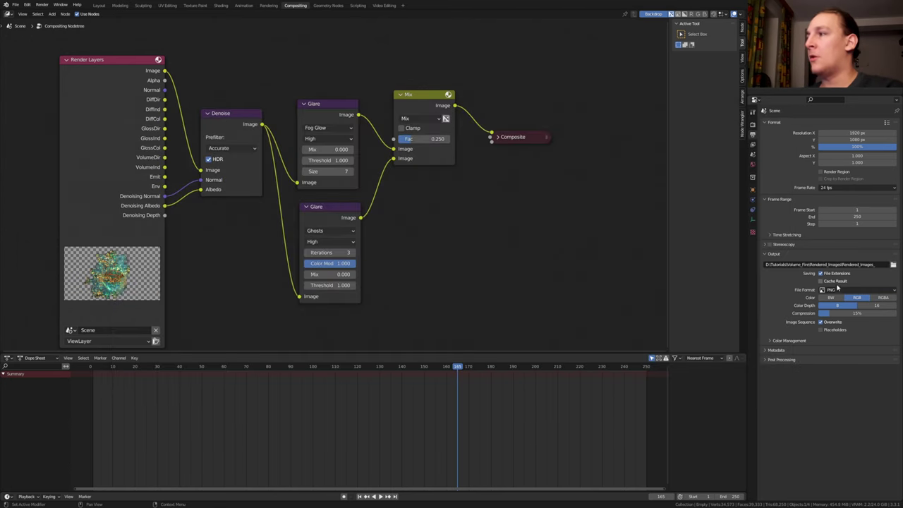
left_click(837, 288)
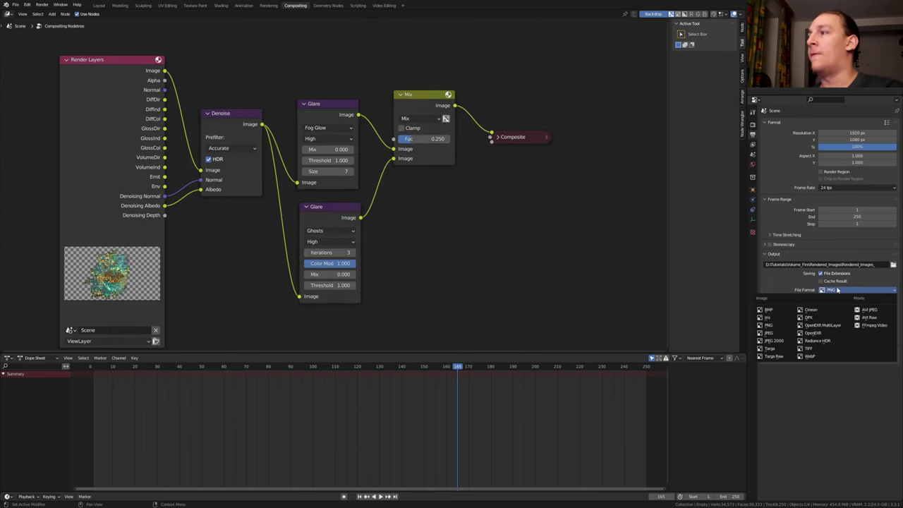
left_click(792, 336)
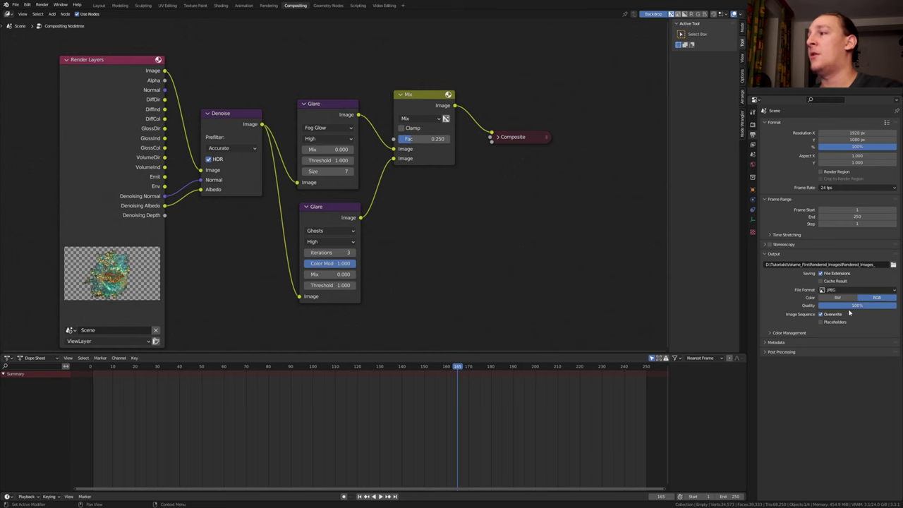
key("ctrl+s")
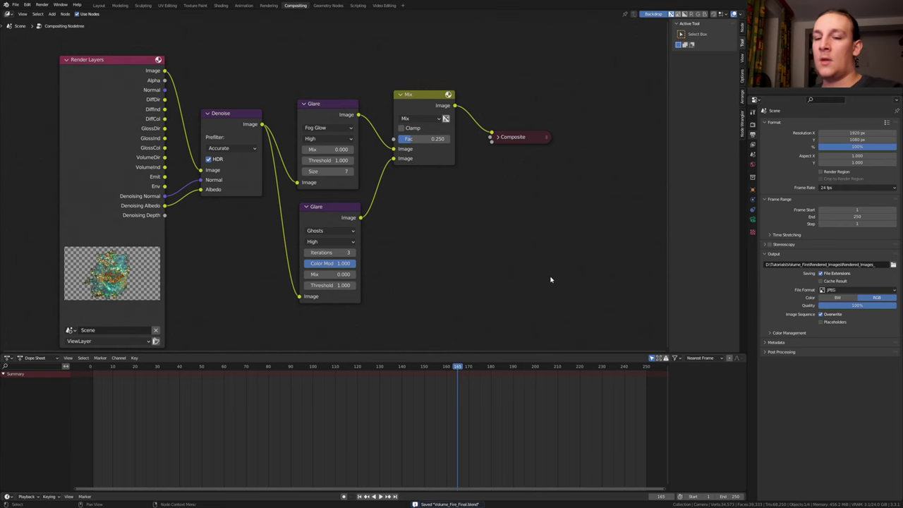
Step: Check the render result and set the colour management to the Filmic view transform with the Very High Contrast look
key("F11")
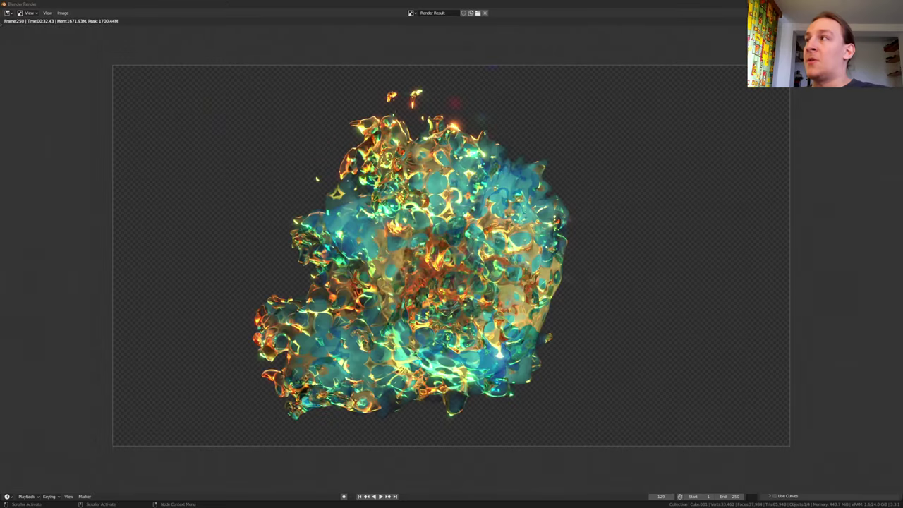
key("F11")
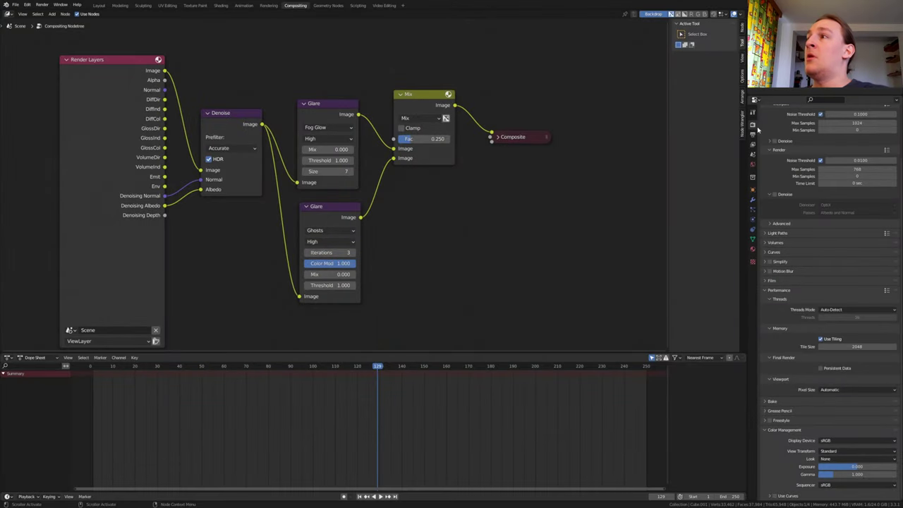
left_click(830, 451)
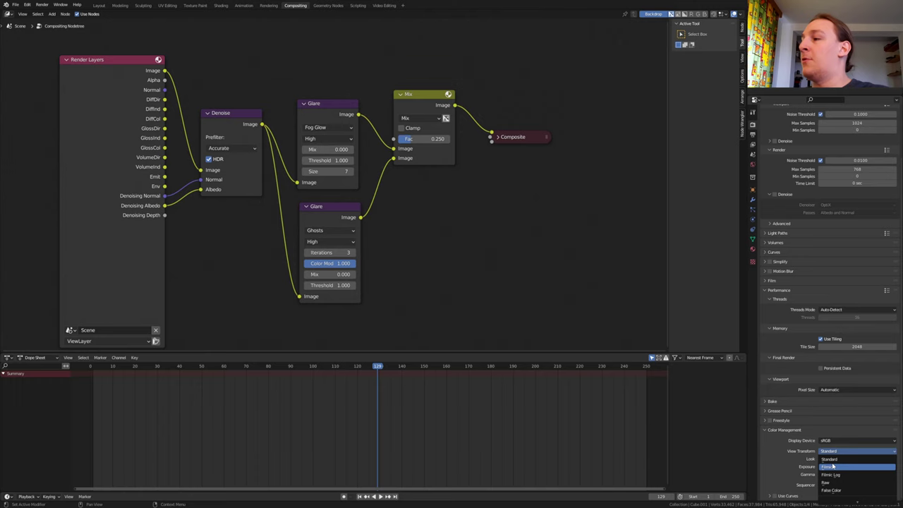
left_click(831, 467)
left_click(832, 458)
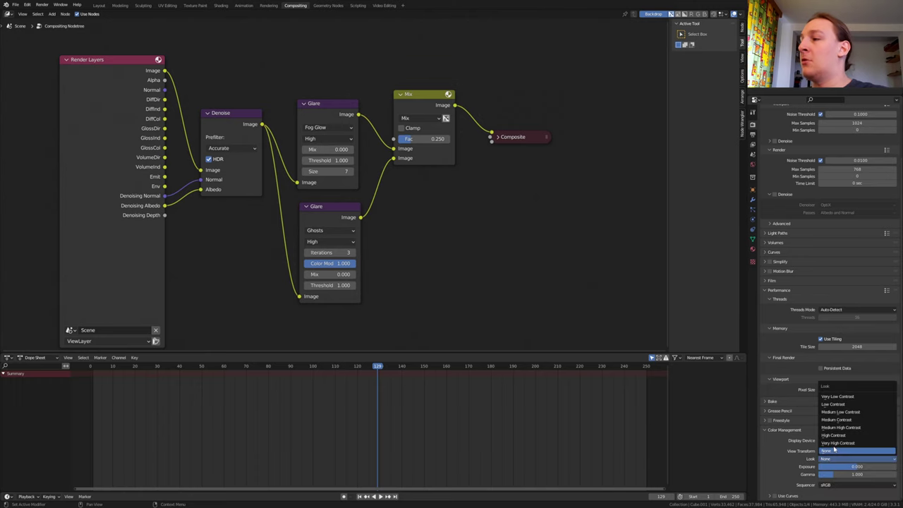
left_click(841, 443)
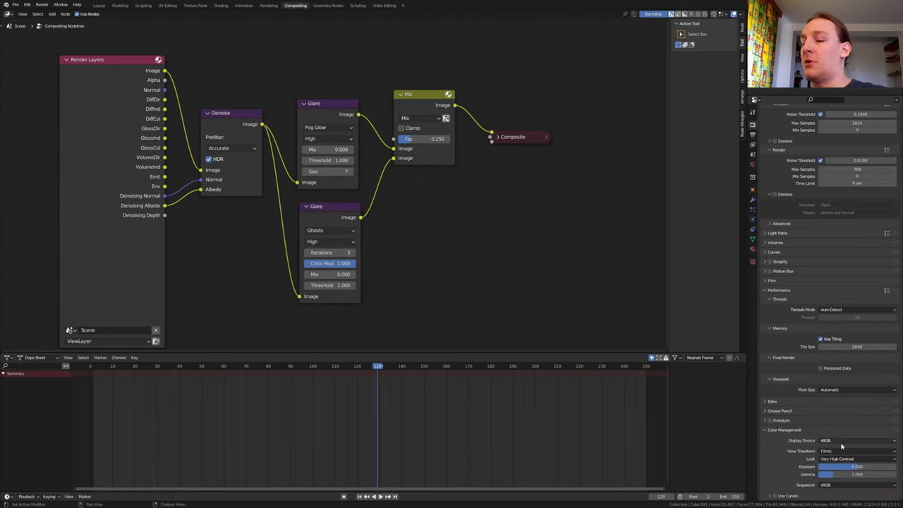
Step: In the Video Editing workspace, set the output to FFmpeg Video with an MPEG-4 container and High Quality
left_click(384, 6)
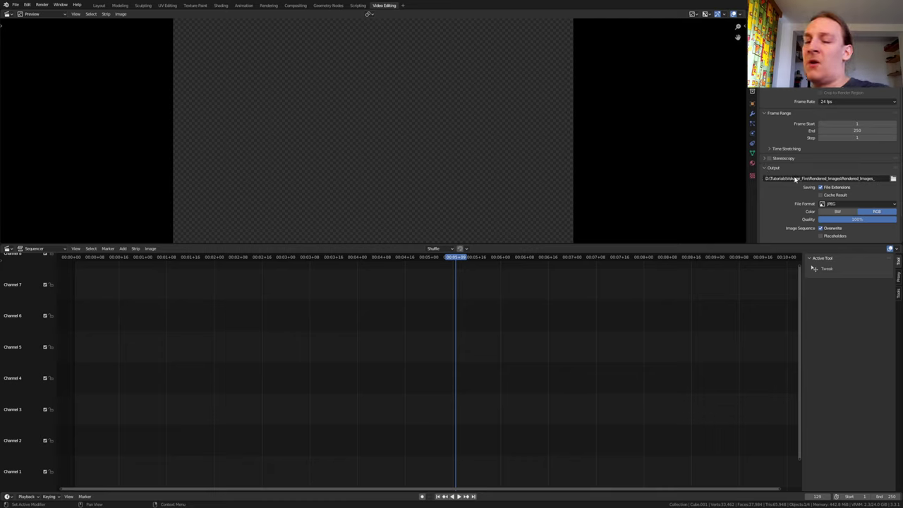
left_click(840, 204)
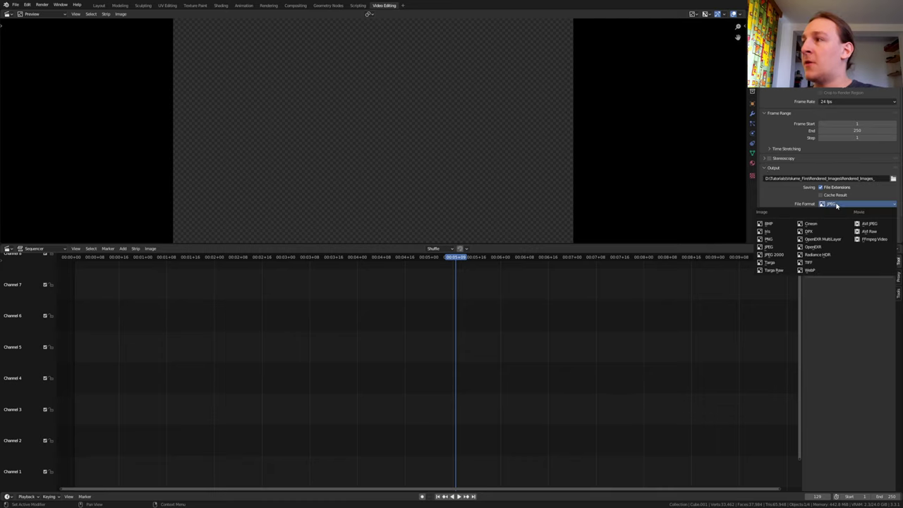
left_click(867, 240)
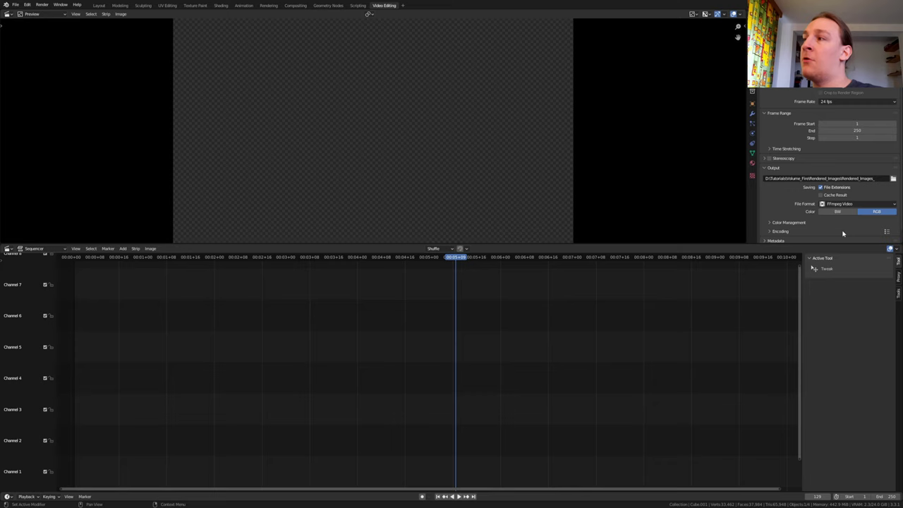
left_click(793, 229)
scroll(797, 225, "down", 3)
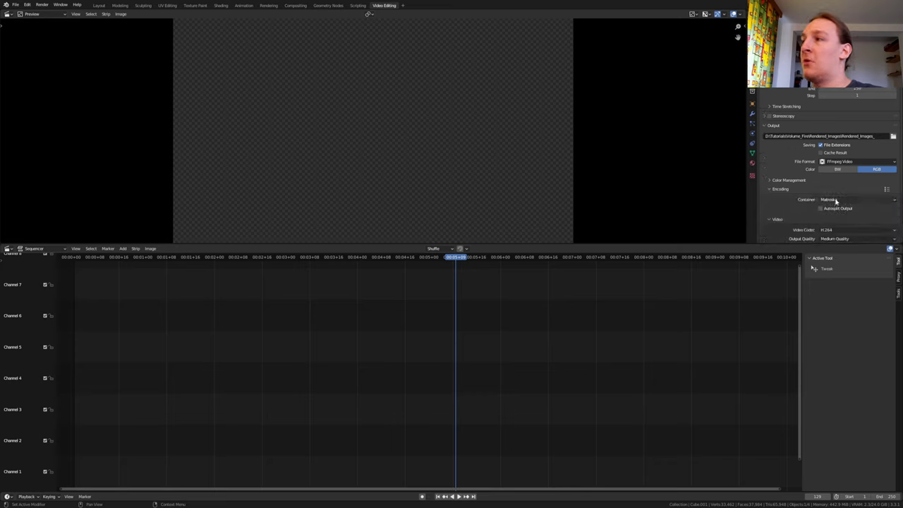
left_click(839, 199)
left_click(846, 223)
scroll(846, 219, "down", 2)
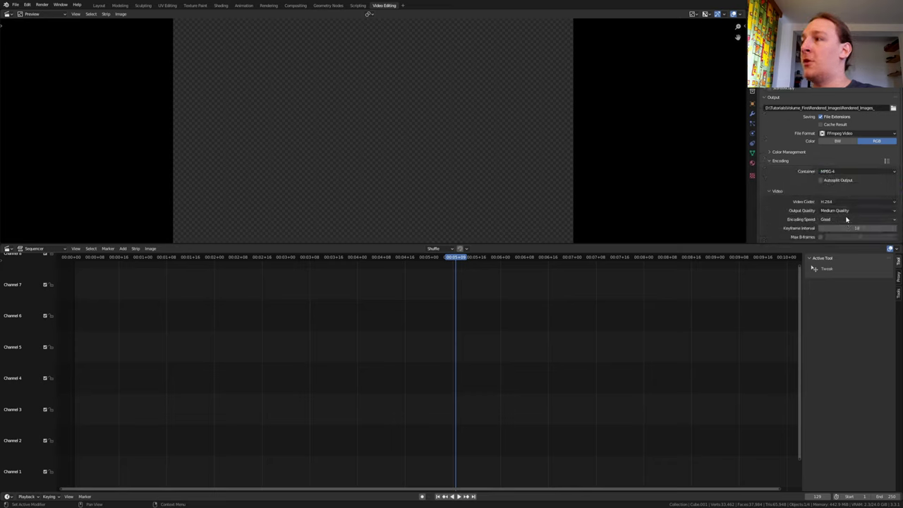
left_click(846, 210)
left_click(847, 241)
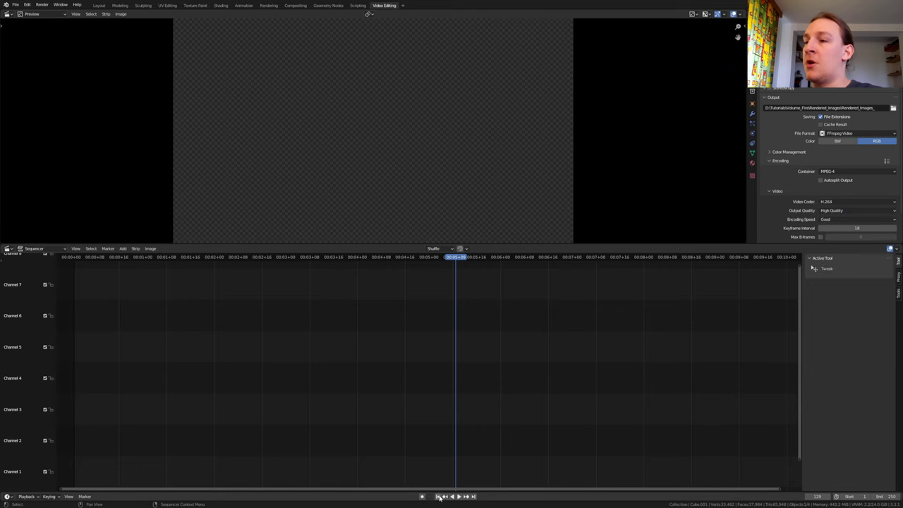
Step: Add all images from the Rendered_Images folder as an image sequence strip starting at frame 1 and save the project
left_click(439, 497)
key("shift+a")
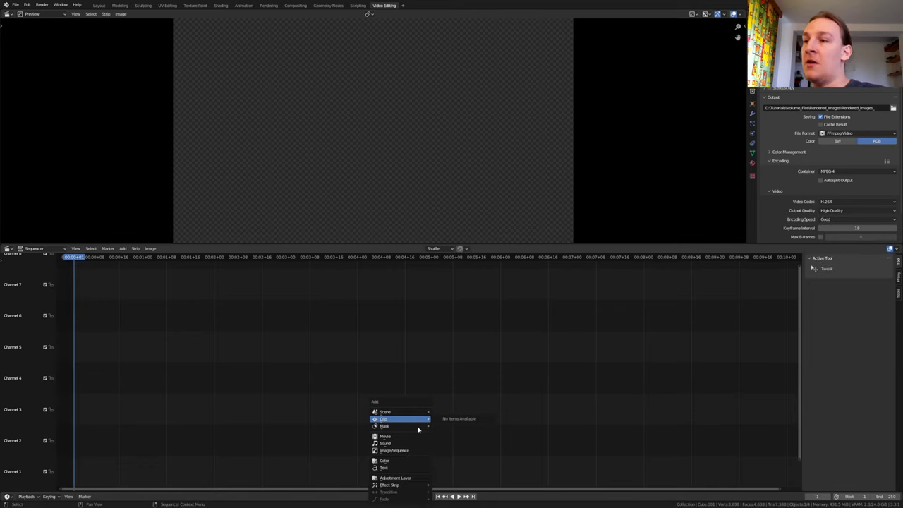
left_click(416, 451)
double_click(282, 67)
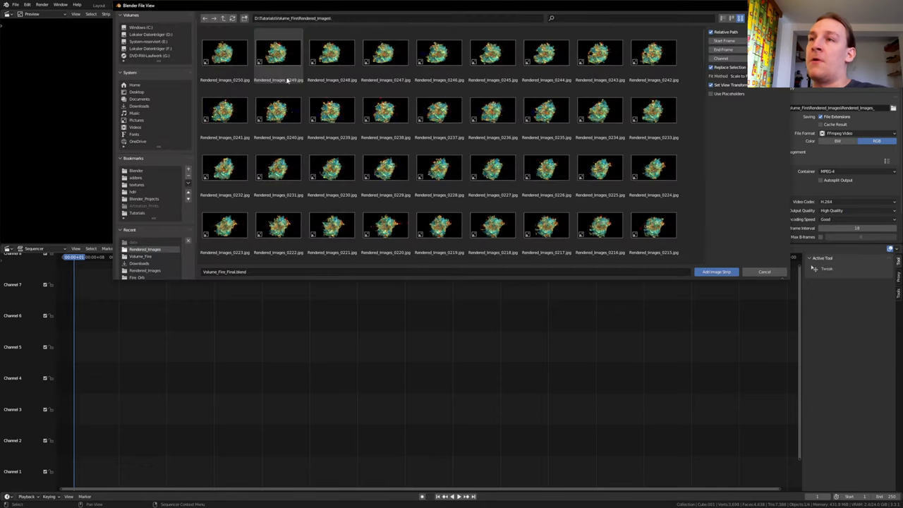
key("a")
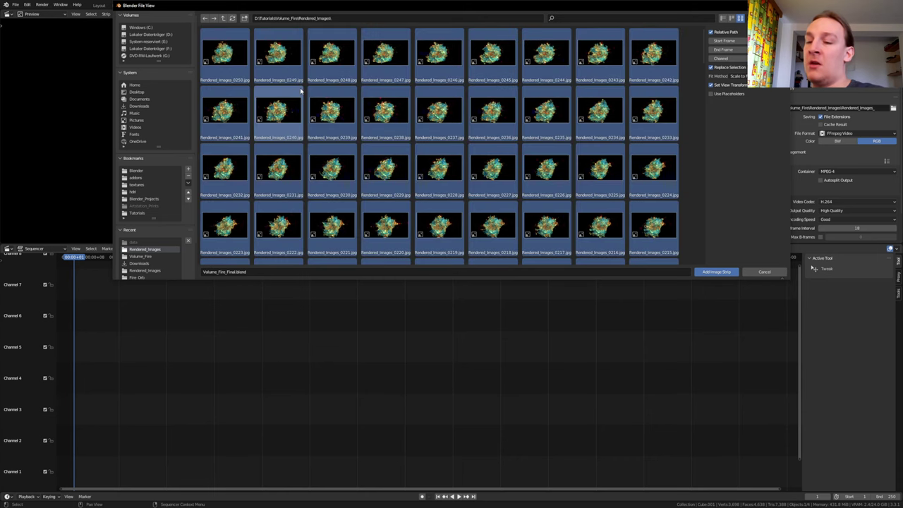
key("Return")
key("ctrl+s")
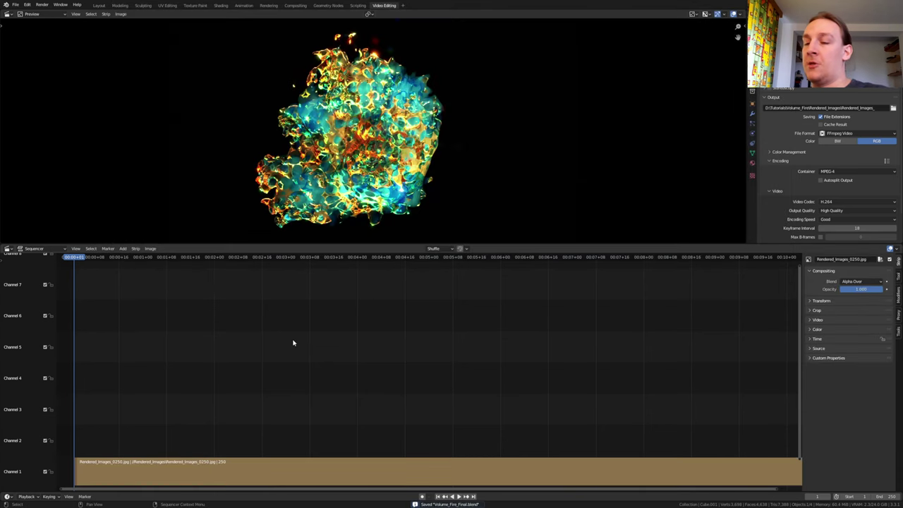